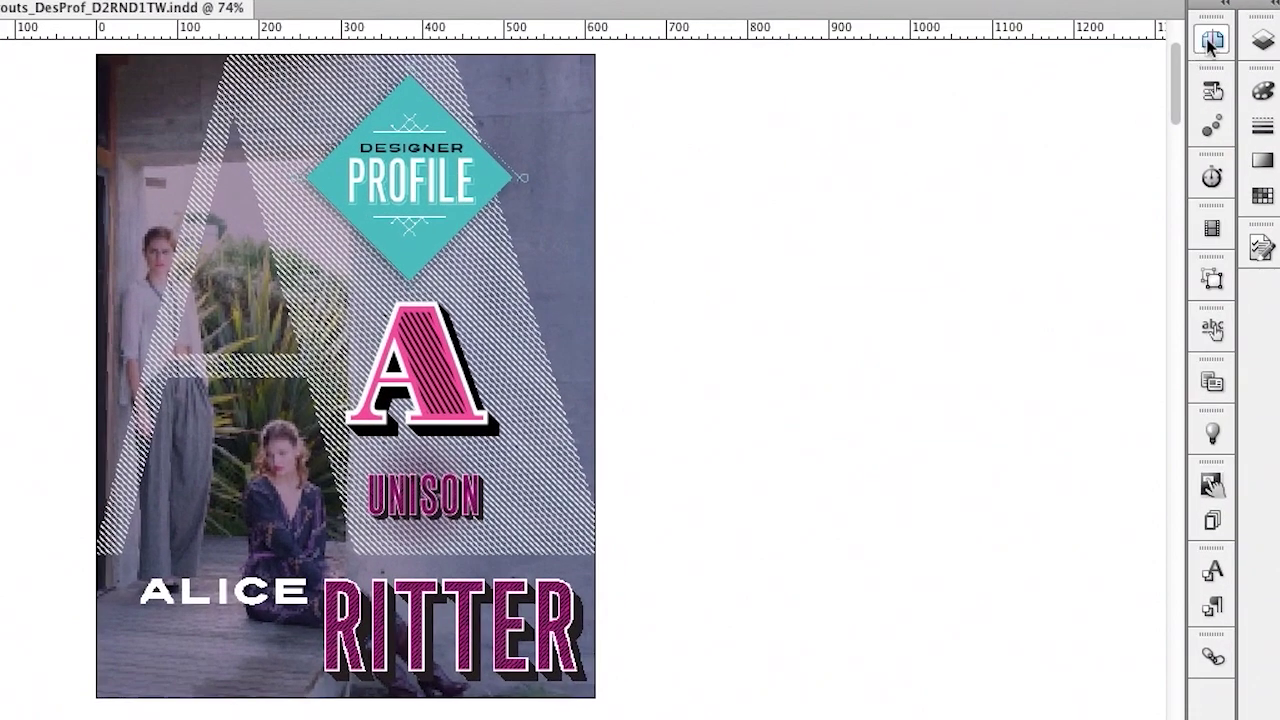
Step: Apply A-Master to page 1, then add a portrait A4 alternate layout from Letter, named 'A4'
left_click(1210, 40)
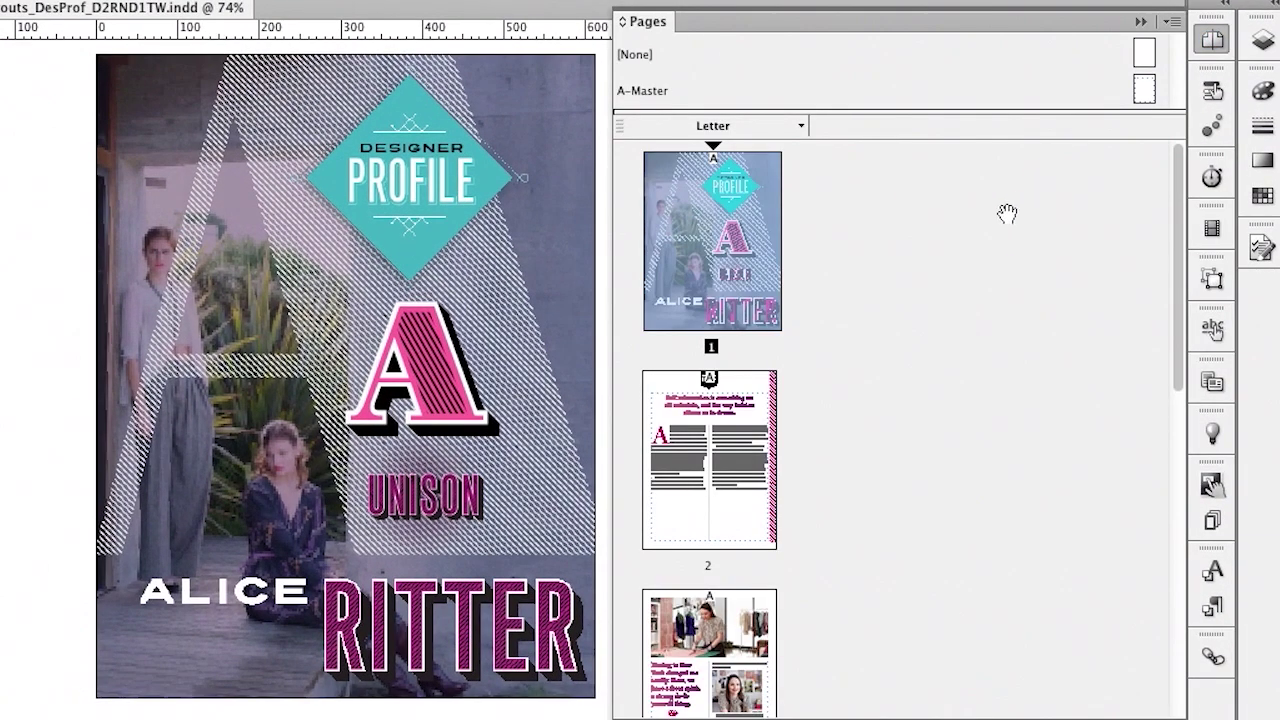
mouse_move(718, 147)
left_mouse_down()
mouse_move(708, 131)
mouse_move(716, 152)
left_mouse_up()
left_click(801, 127)
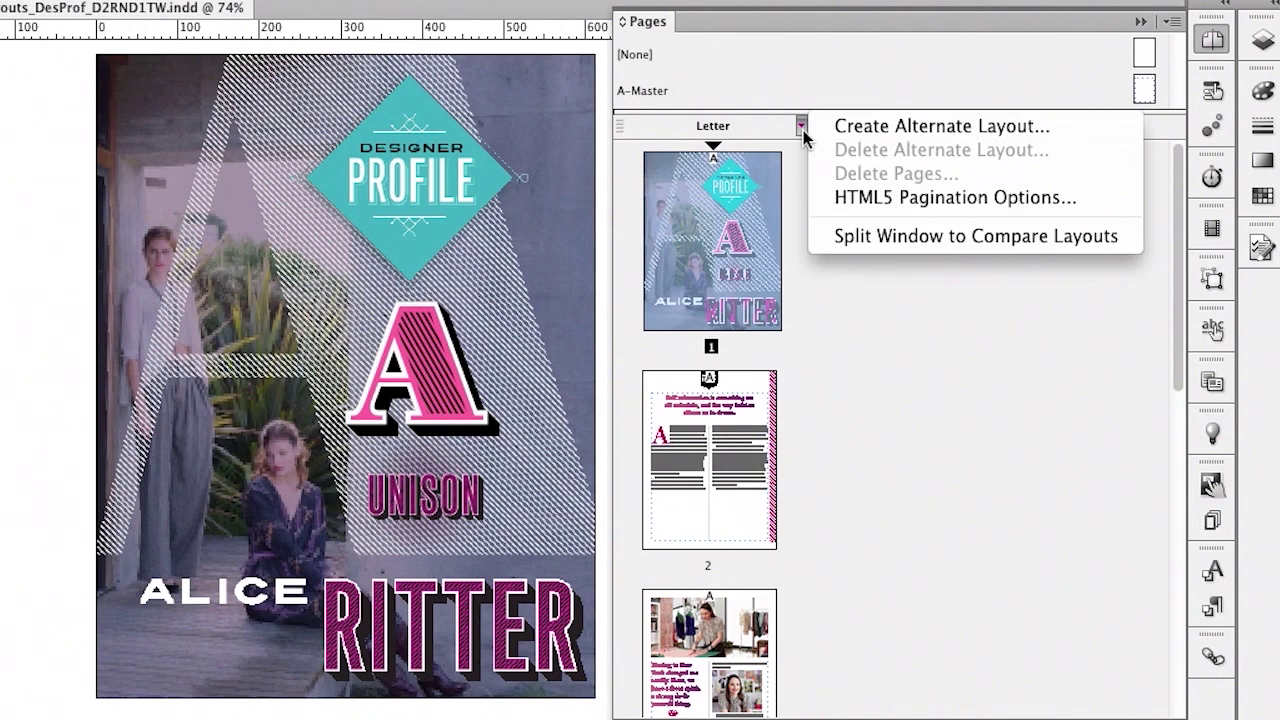
left_click(875, 137)
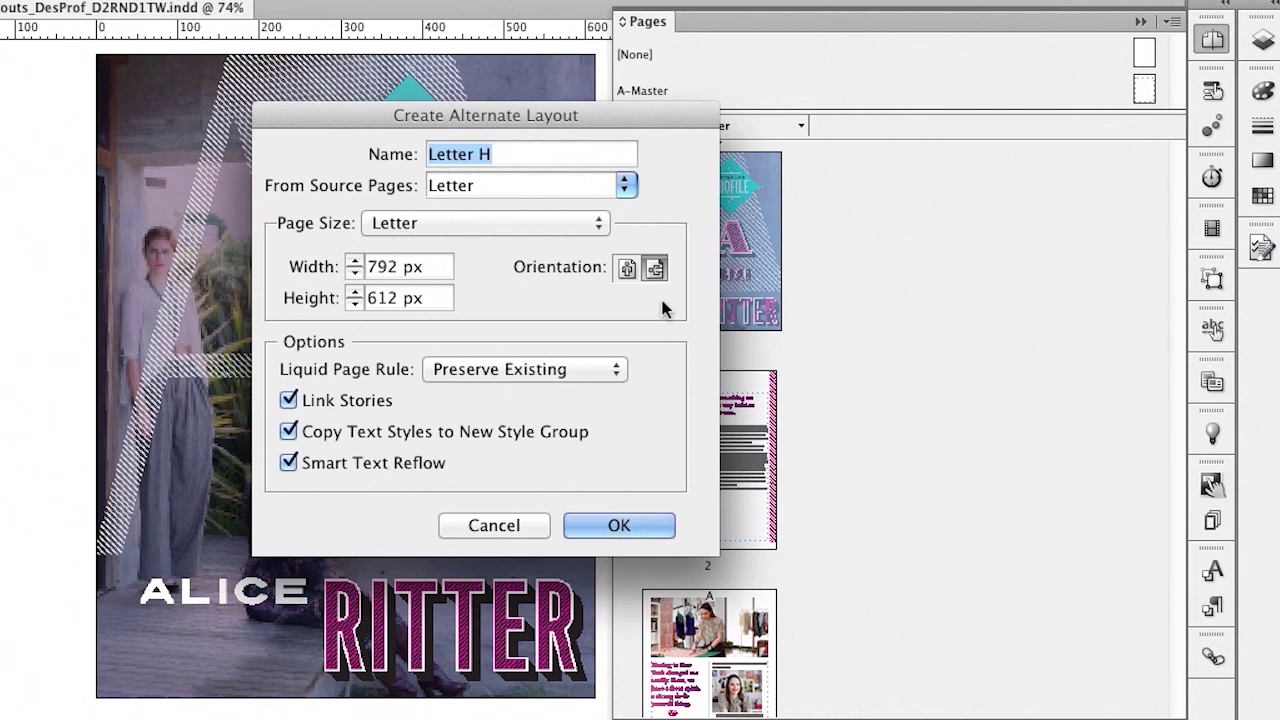
left_click(628, 269)
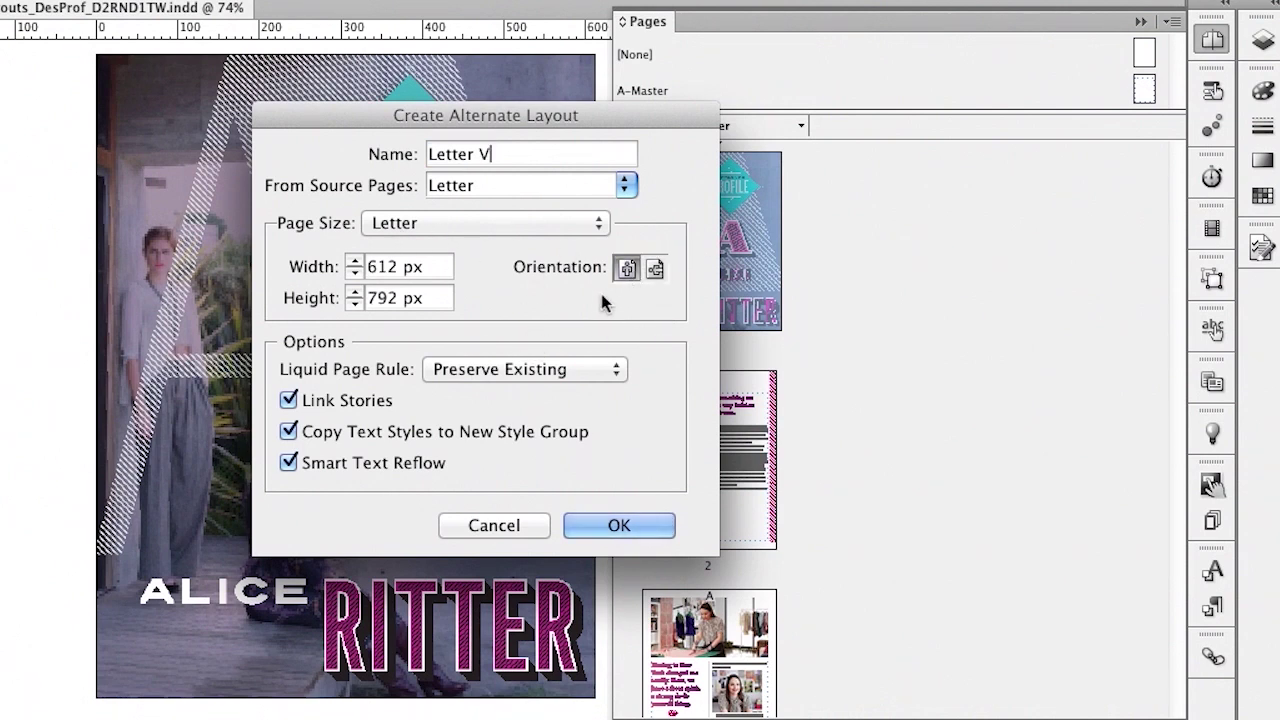
left_click(528, 224)
left_click(525, 260)
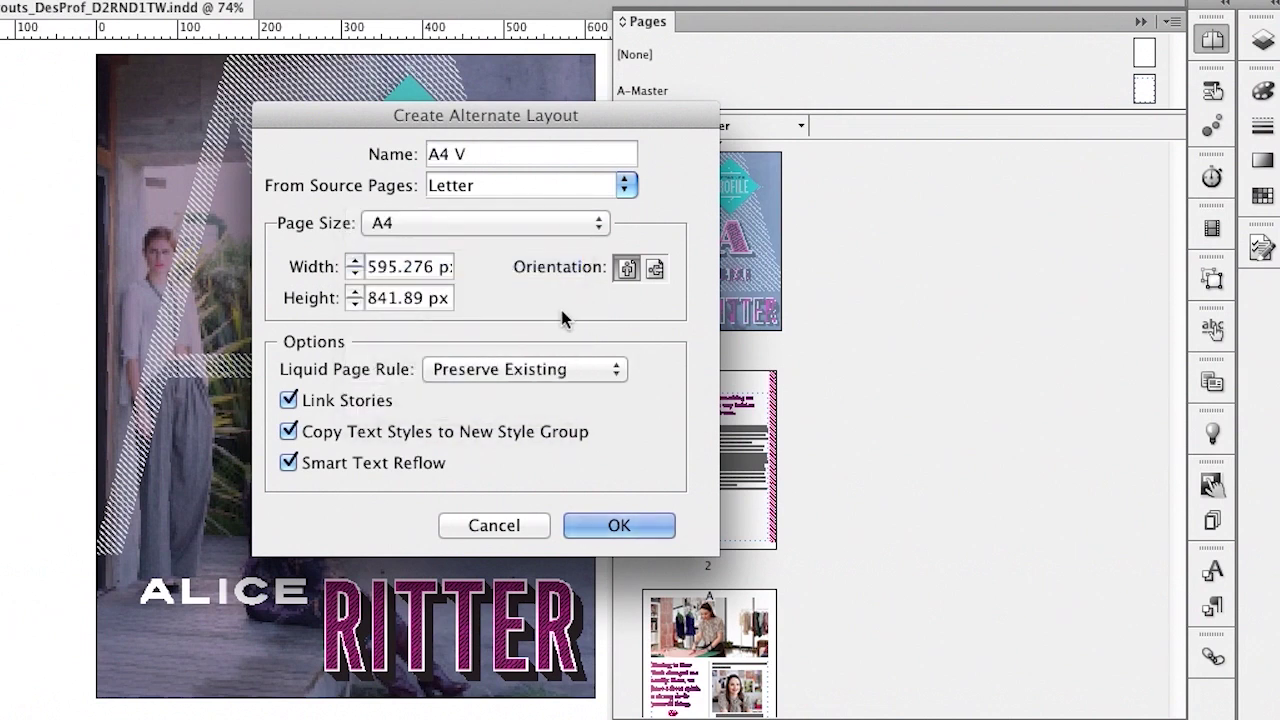
key("BackSpace")
key("BackSpace")
left_click(627, 527)
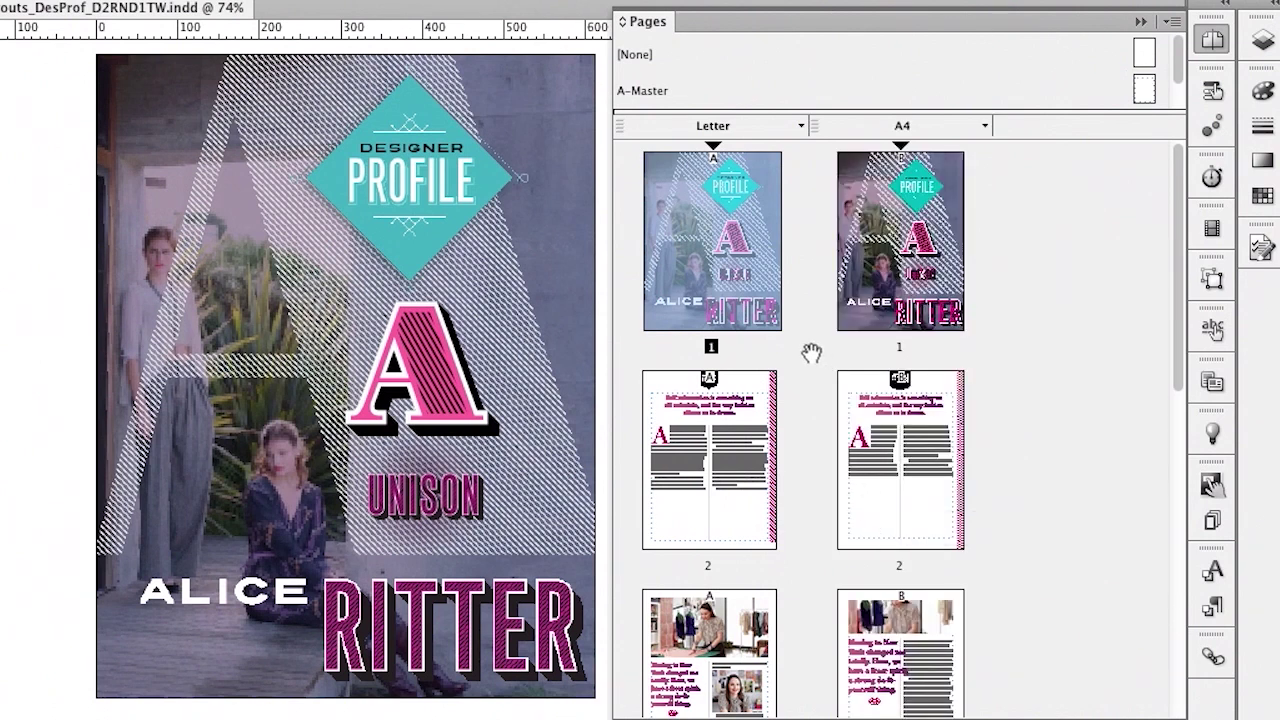
double_click(902, 268)
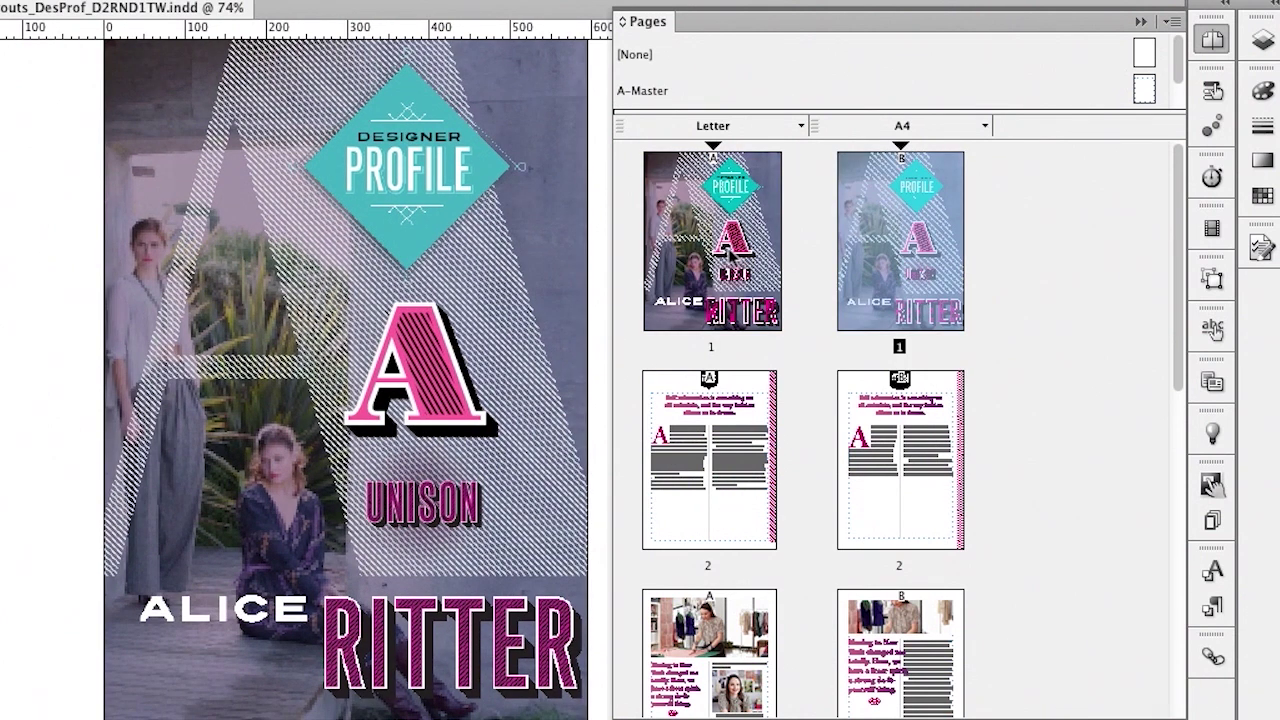
double_click(732, 256)
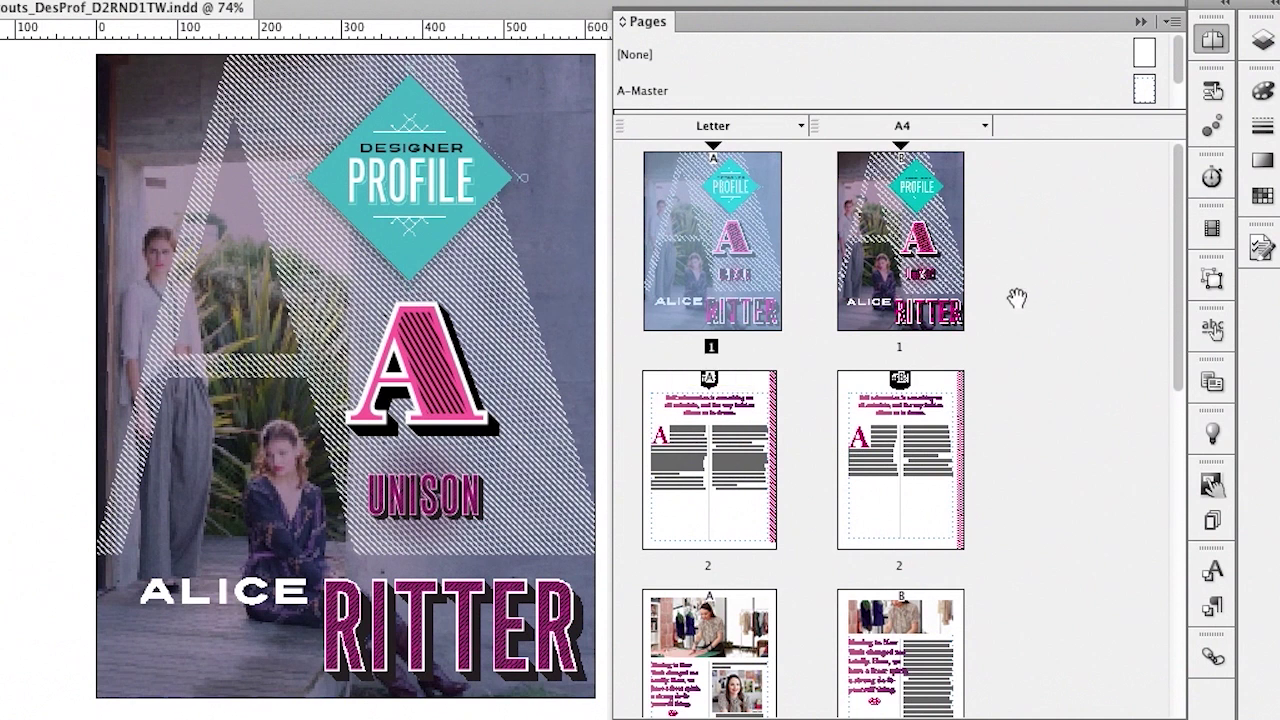
Step: Create a landscape 'A4 H' alternate layout from the A4 pages
left_click(985, 127)
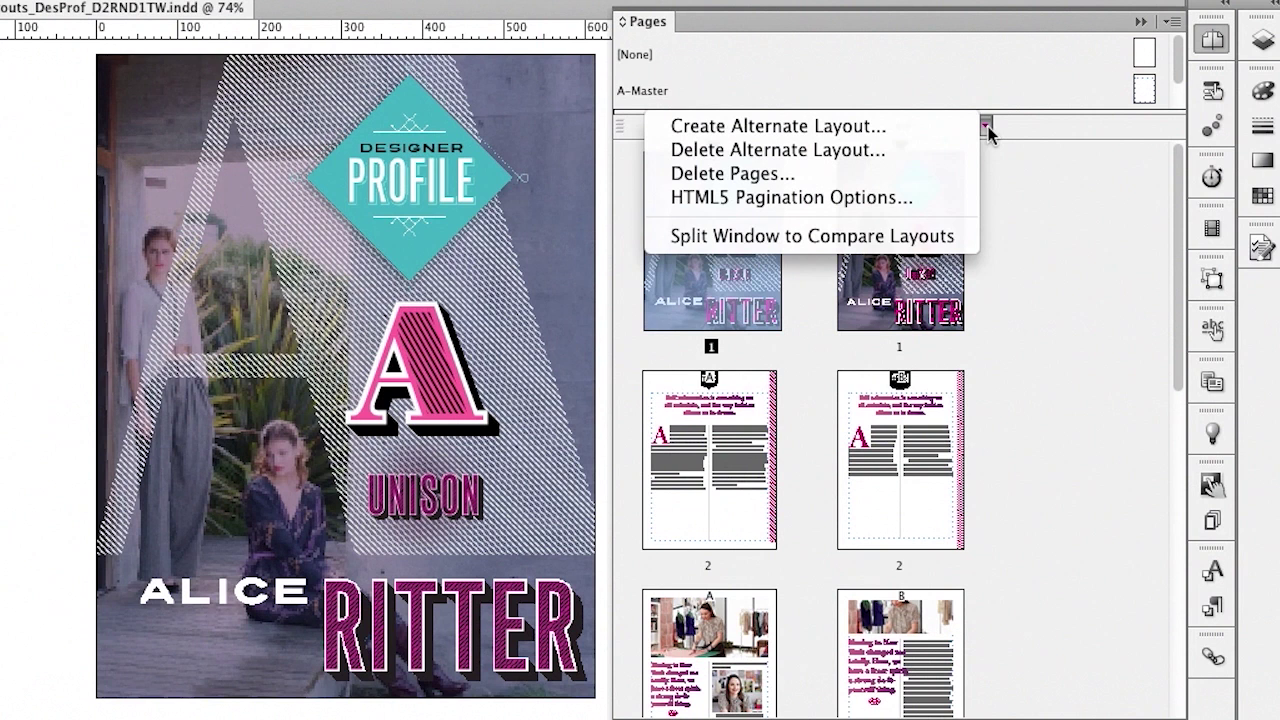
left_click(935, 130)
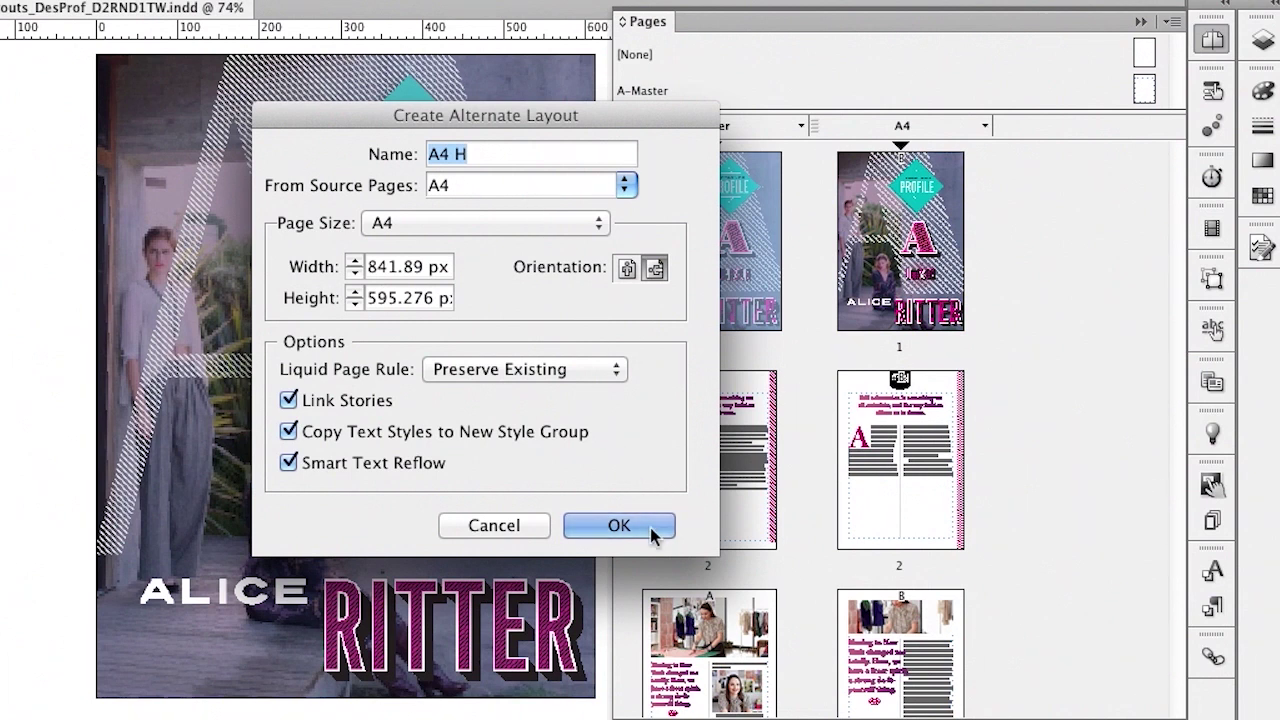
key("Return")
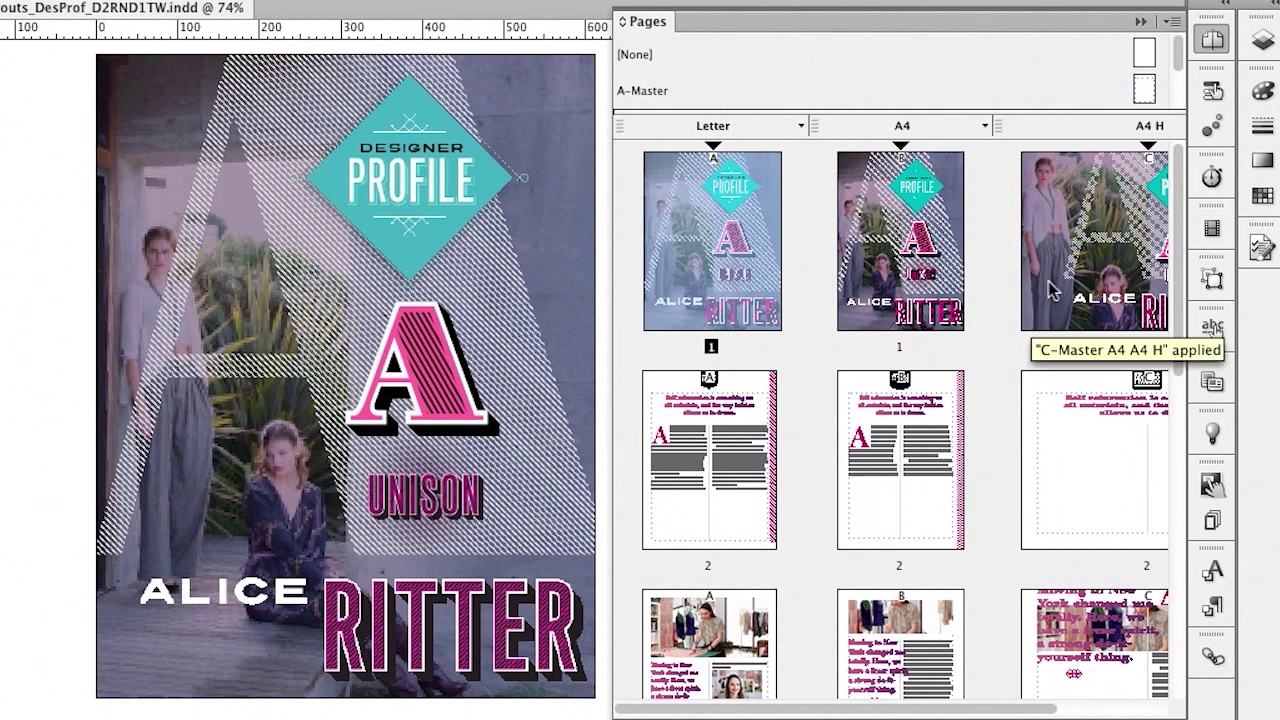
Step: Compare the A4 H, A4 and Letter cover pages by viewing each in turn
double_click(1050, 290)
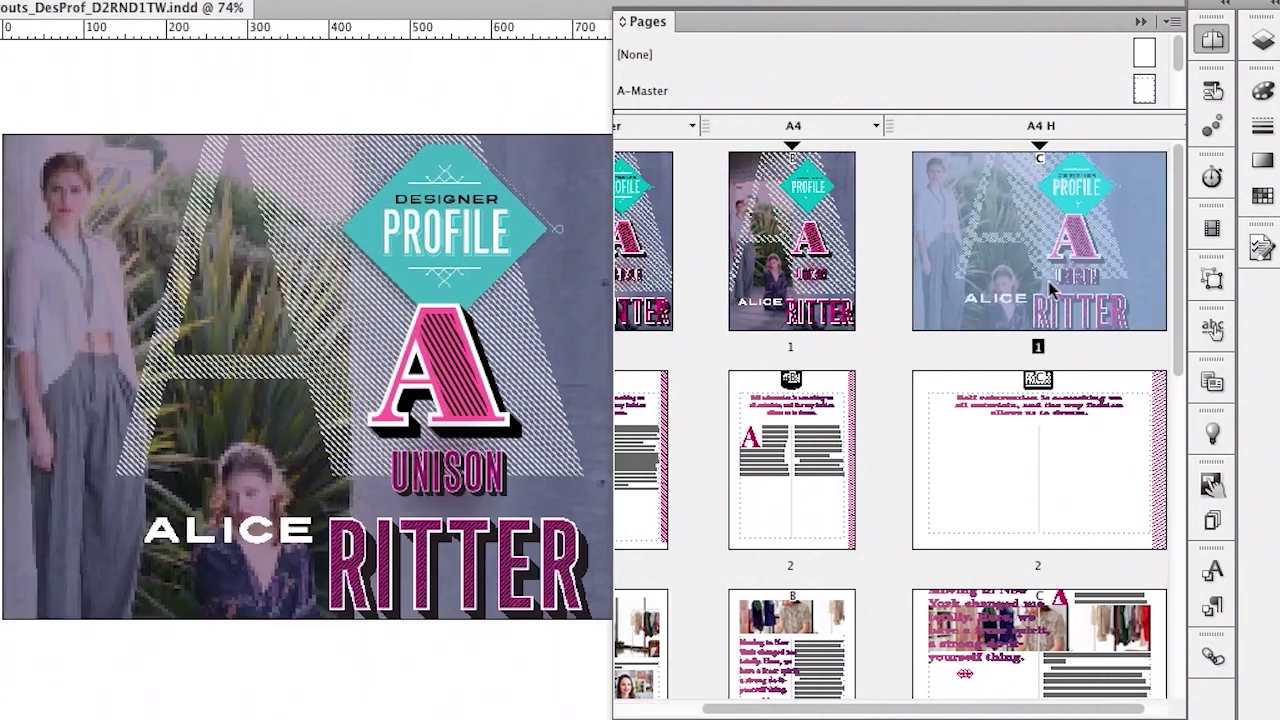
double_click(820, 280)
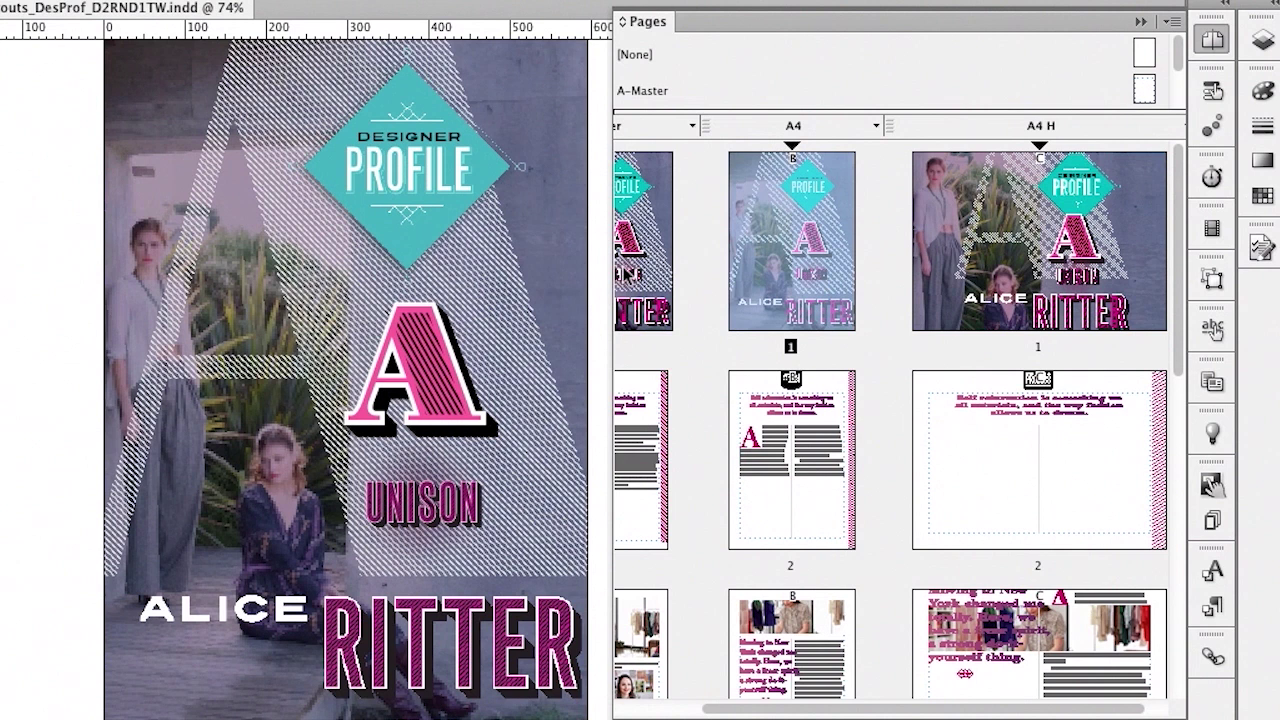
double_click(645, 262)
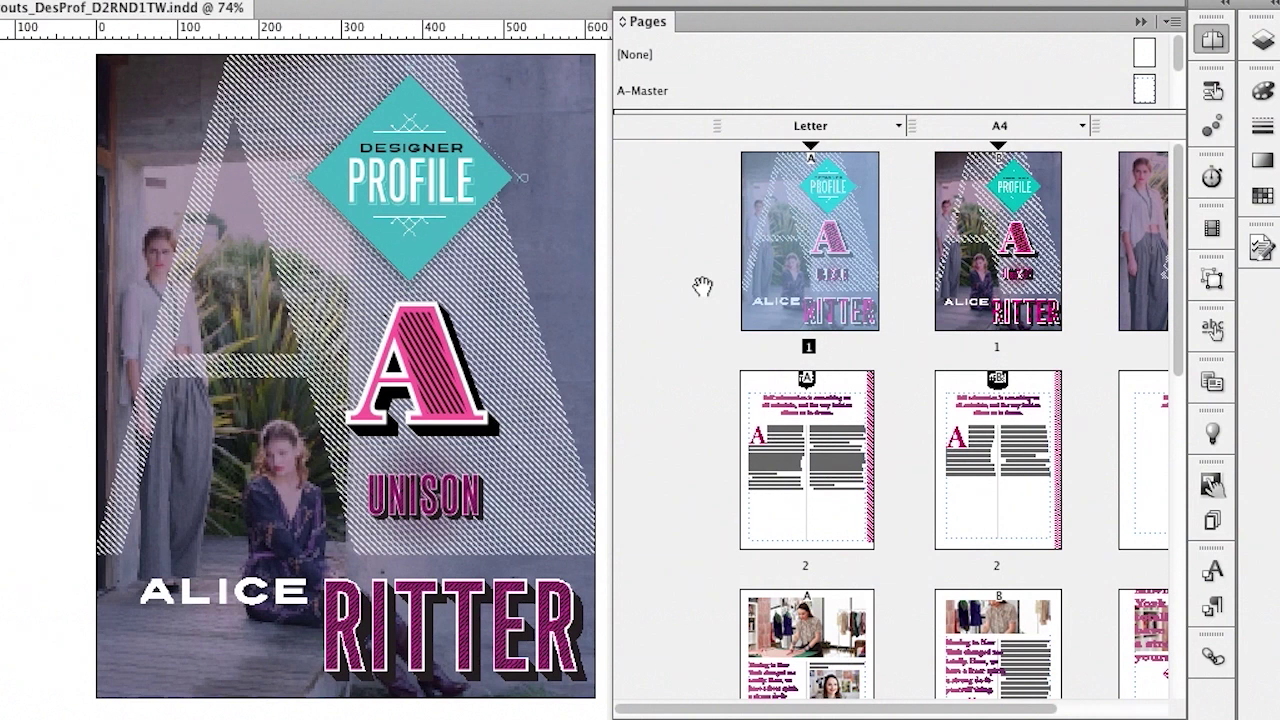
scroll(702, 287, "right", 4)
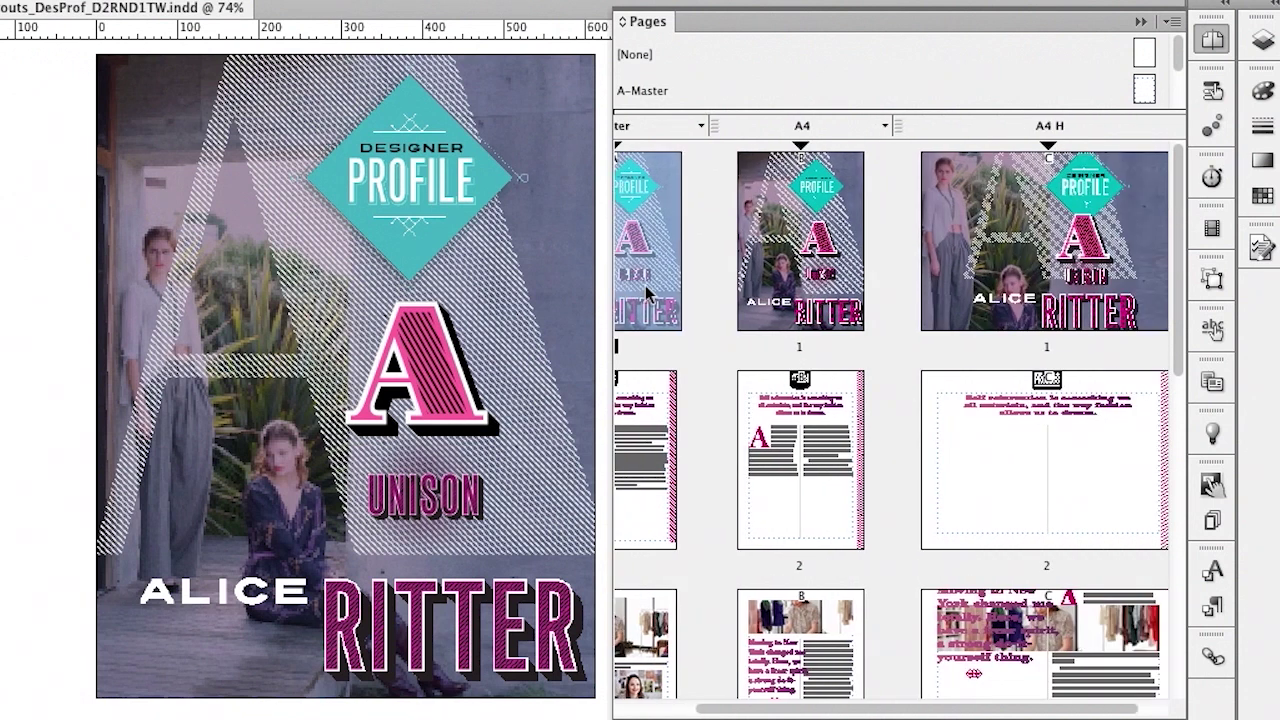
scroll(491, 294, "right", 2)
Step: In Untitled-1, insert a new two-page A-Master spread after page 1, then return to page 1
left_click(1140, 21)
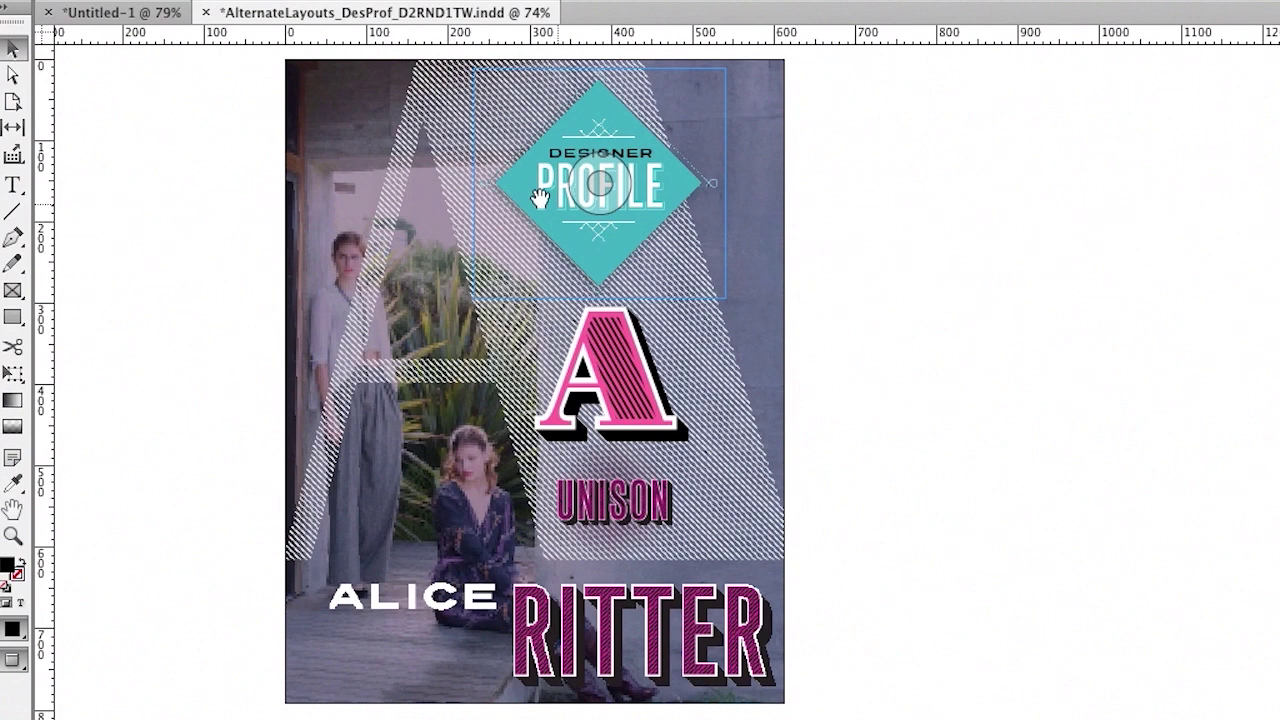
left_click(135, 13)
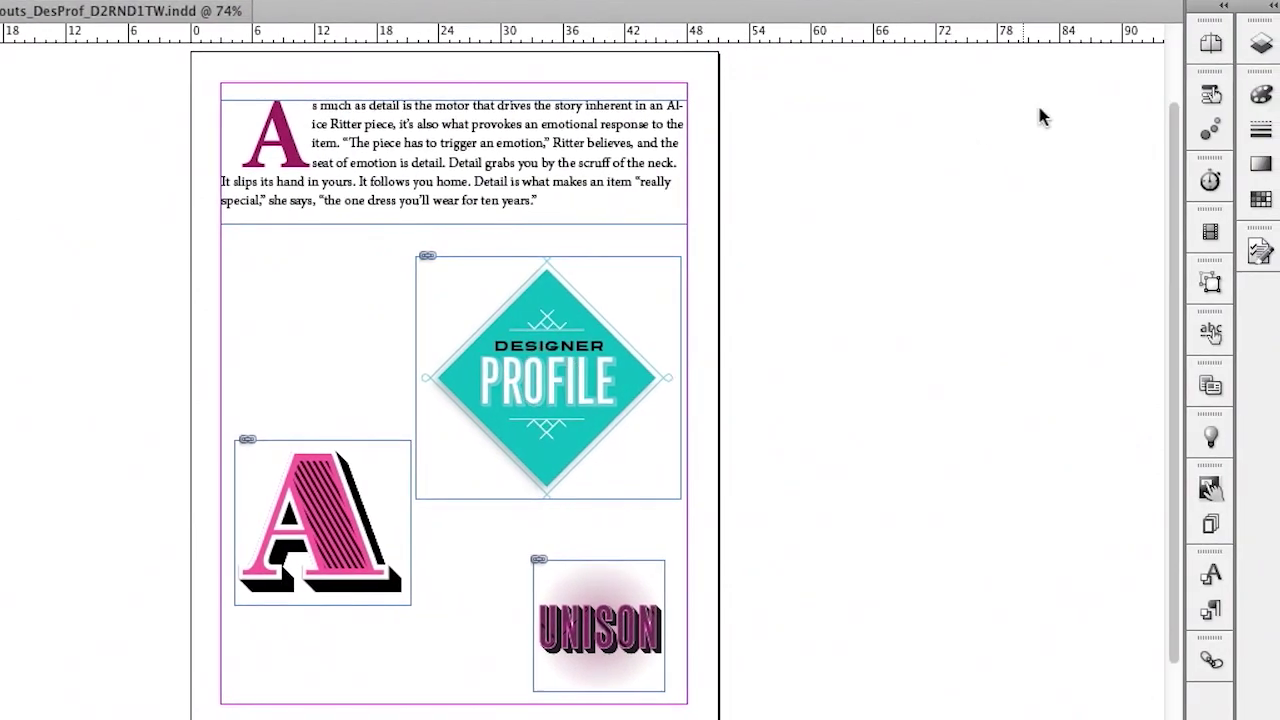
left_click(1211, 45)
left_click_drag(1118, 92, 925, 340)
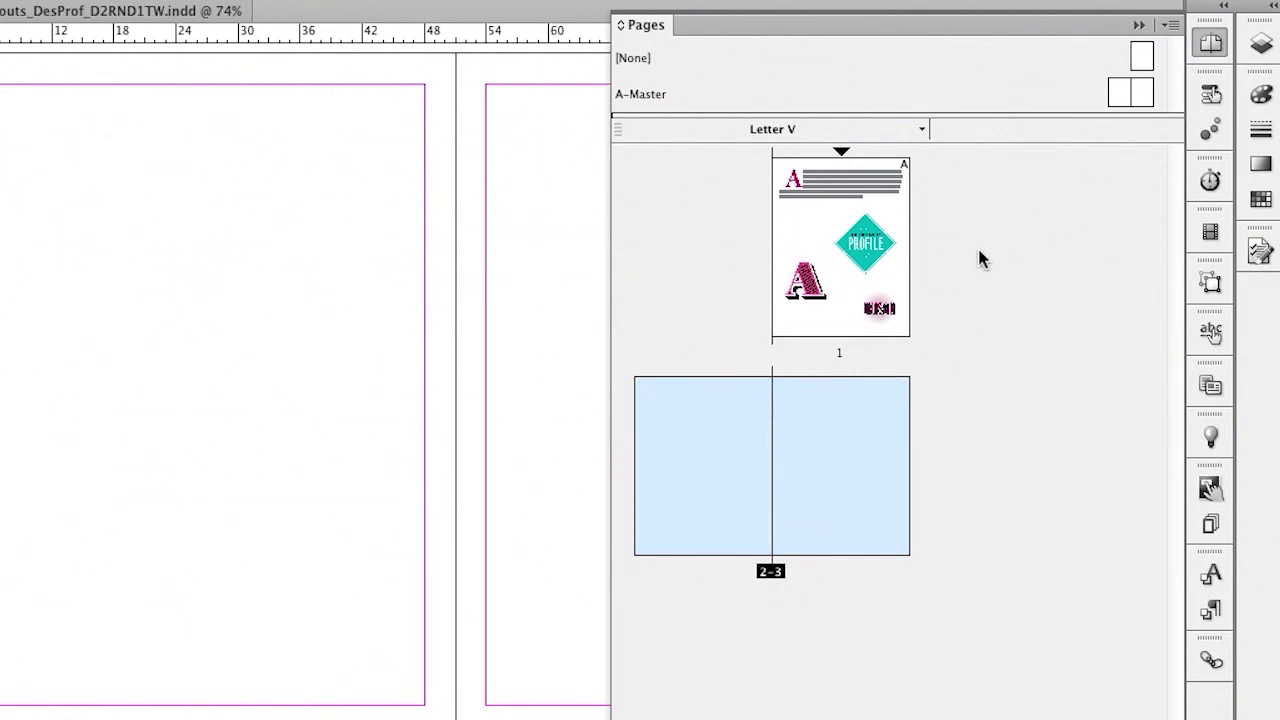
double_click(836, 212)
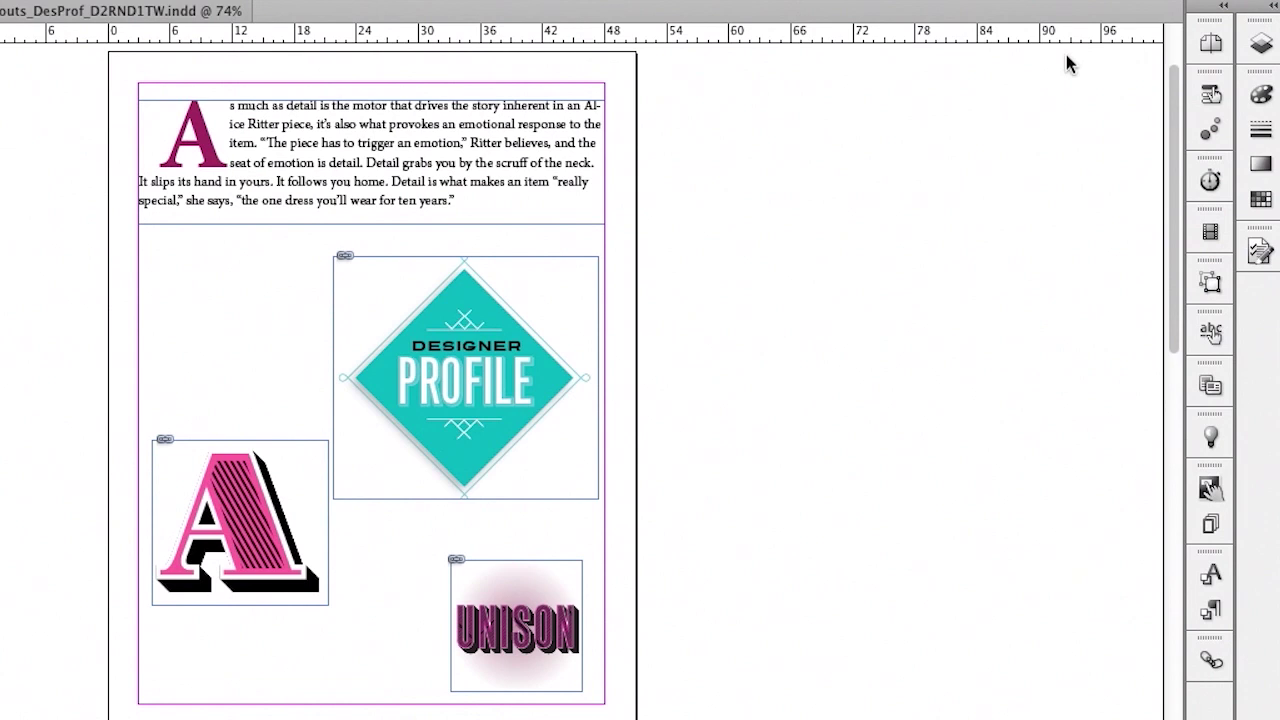
left_click(1138, 24)
Step: Select the drop-cap story frame and load it with Edit > Place and Link
left_click(493, 174)
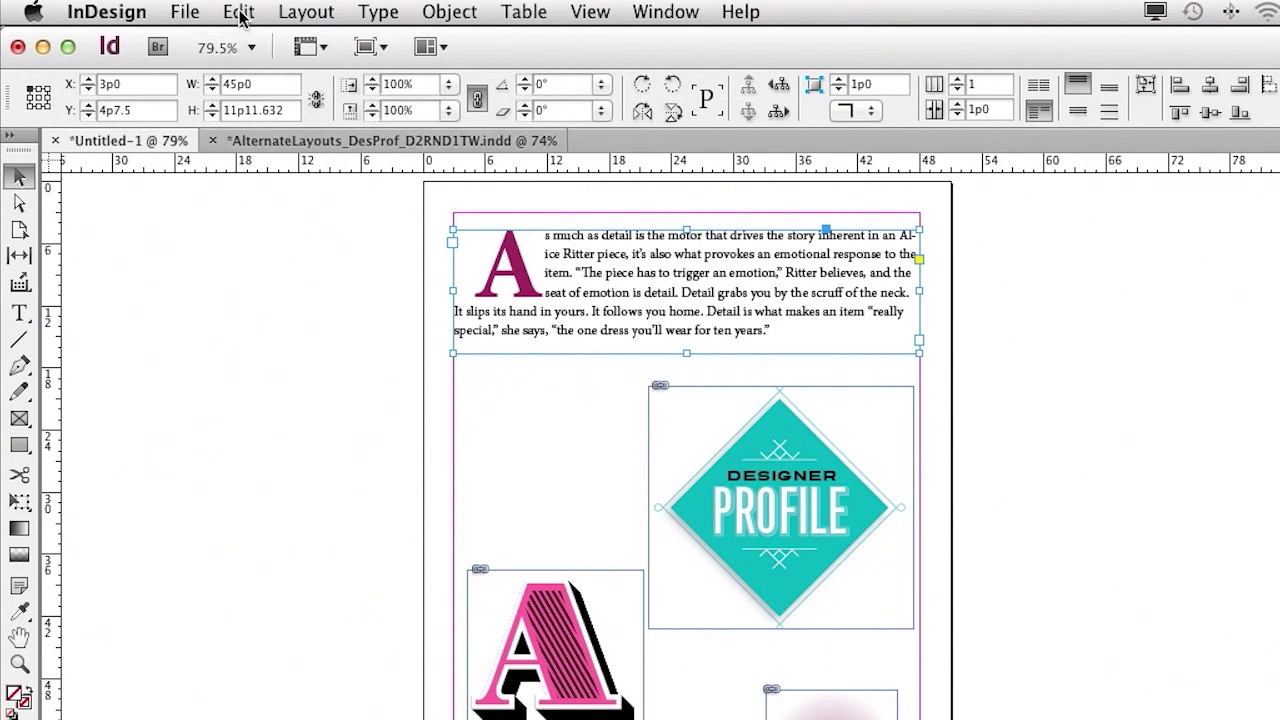
left_click(239, 12)
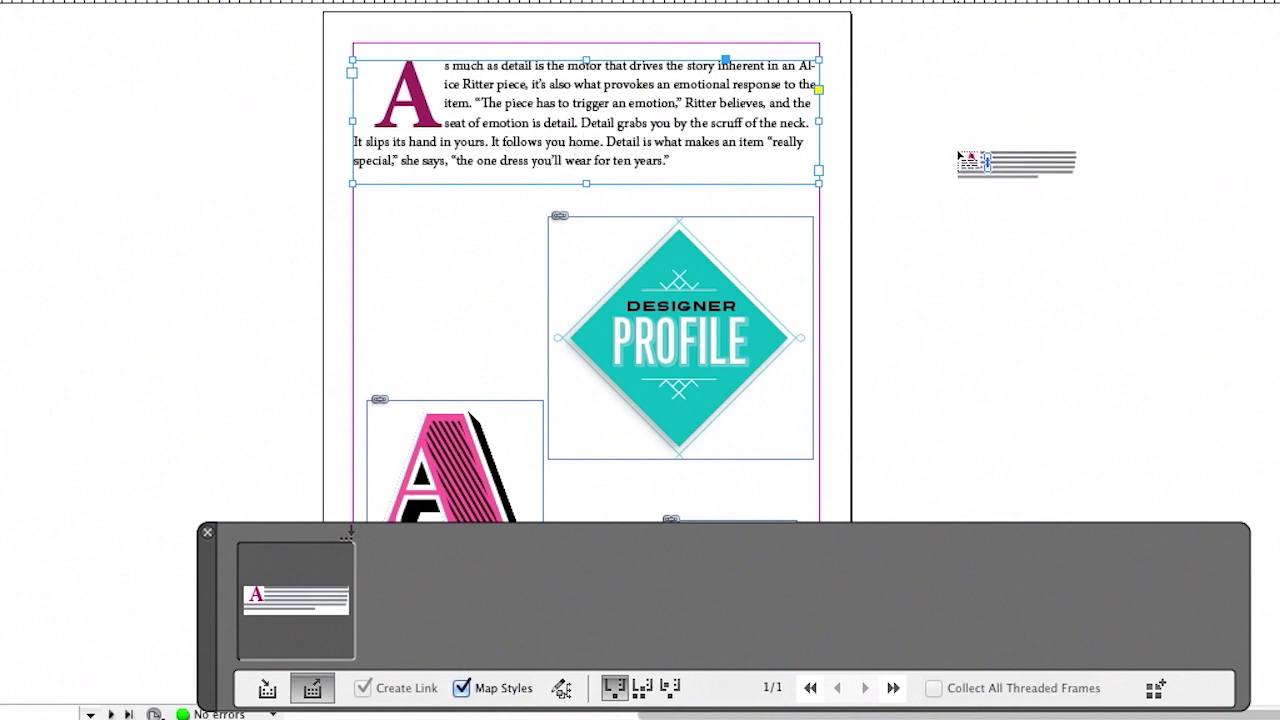
Step: Place the linked story copy in a new frame at the top-left margin of page 3
scroll(586, 300, "down", 10)
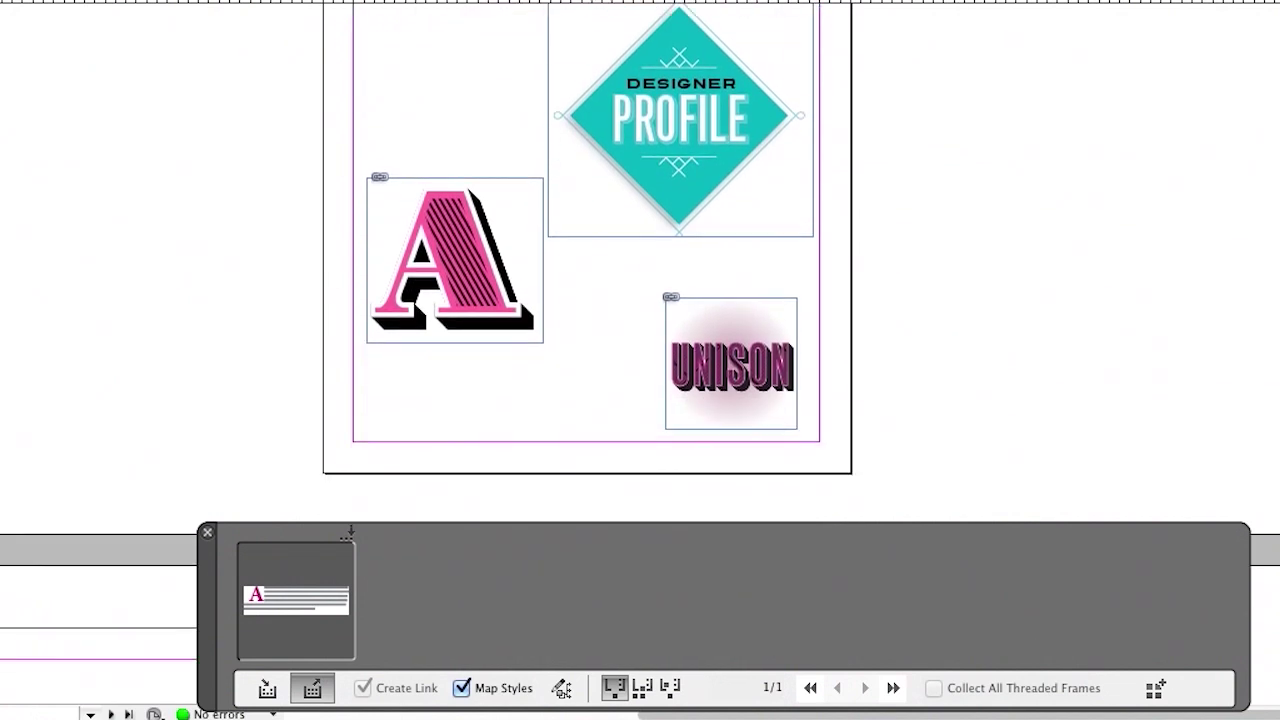
scroll(586, 300, "down", 2)
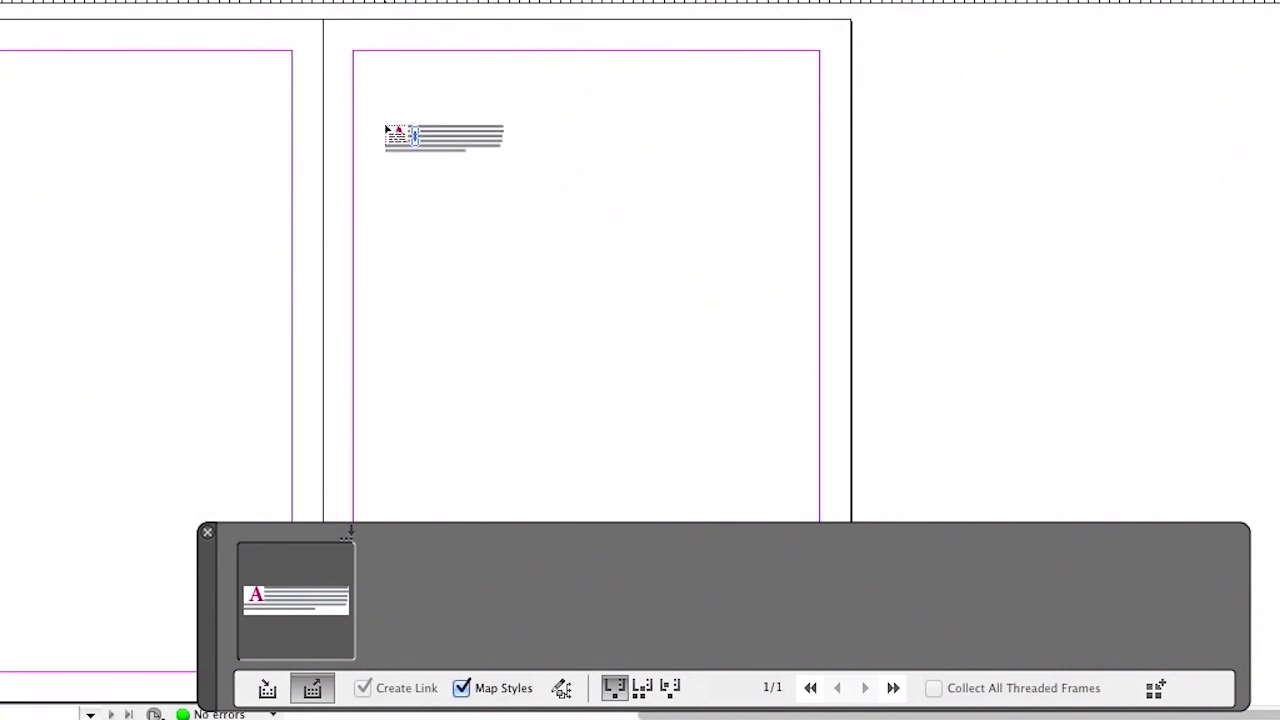
left_click_drag(384, 104, 622, 360)
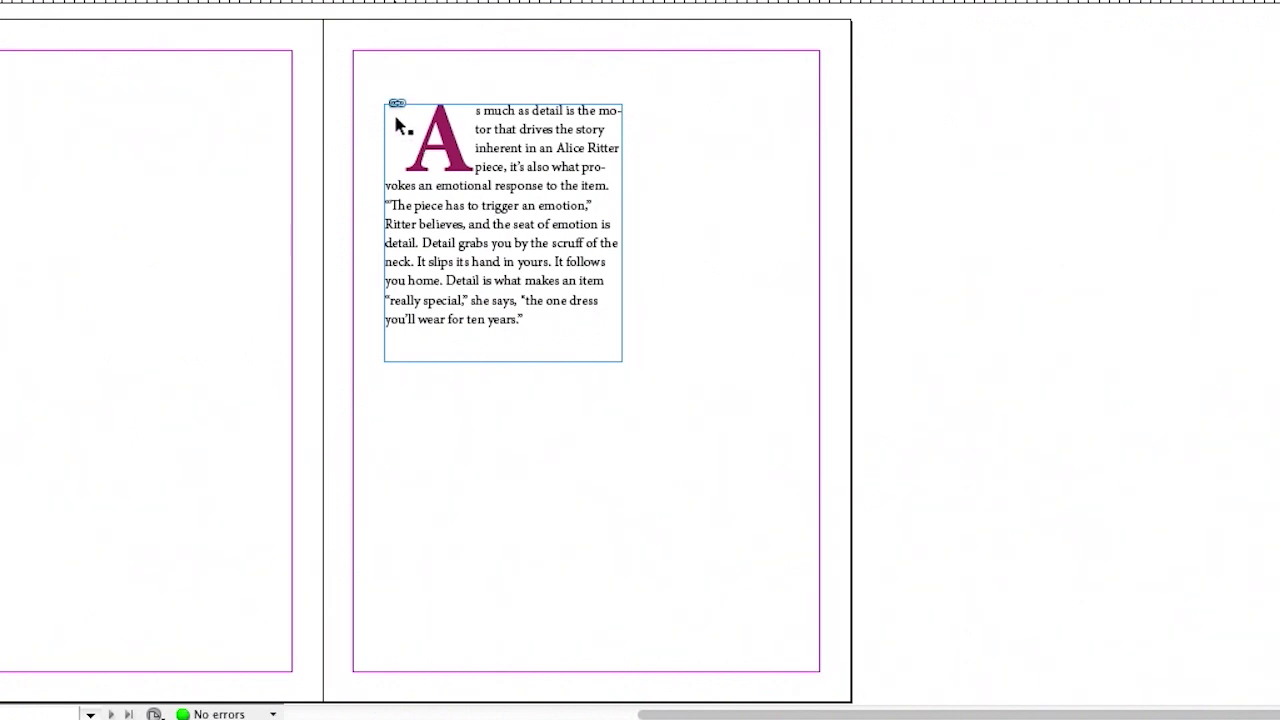
Step: Replace 'detail' with 'non-detail' in the story's first line, then scroll to the linked copy
key("ctrl+equal")
key("ctrl+equal")
key("ctrl+equal")
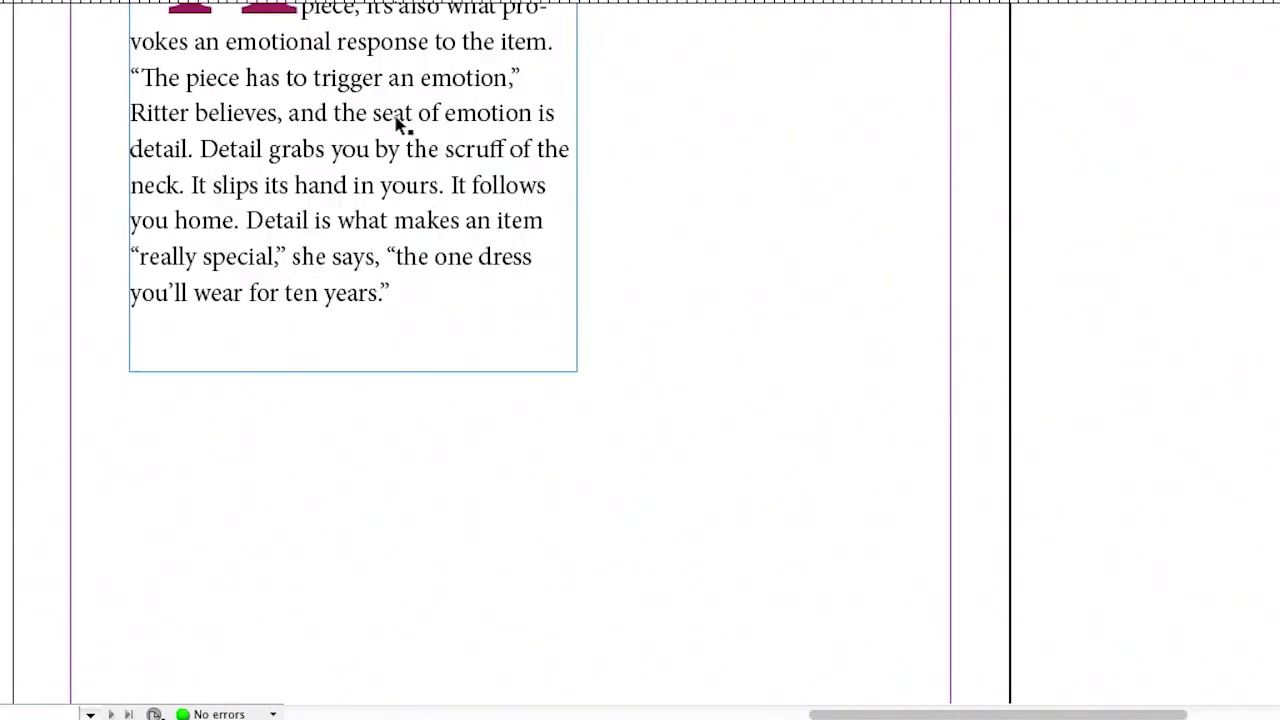
scroll(330, 105, "up", 5)
scroll(330, 105, "left", 4)
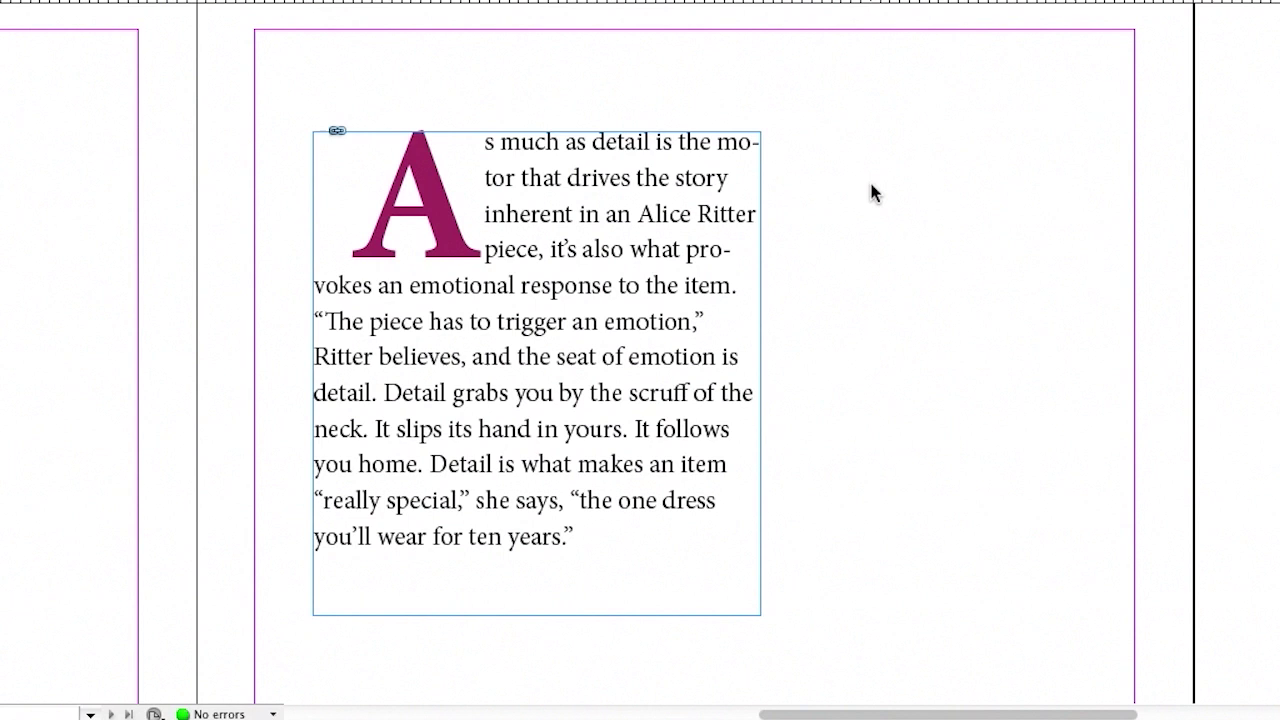
scroll(873, 206, "up", 10)
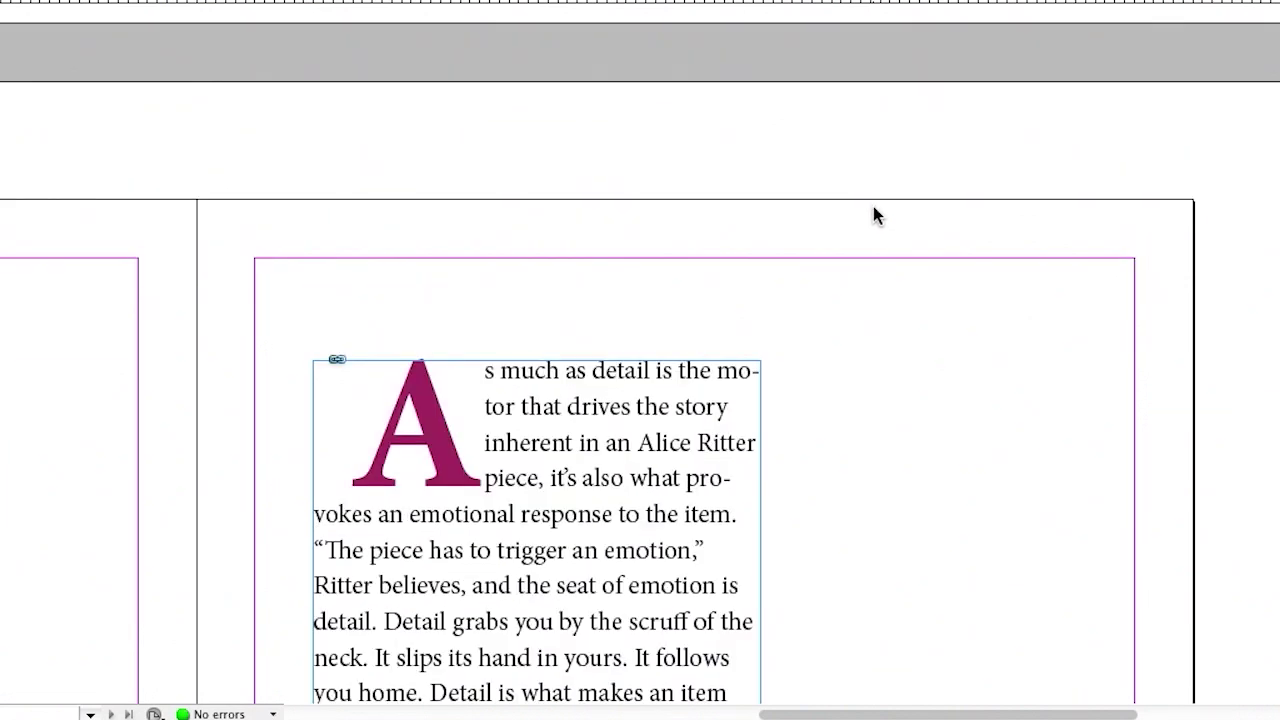
scroll(876, 213, "up", 12)
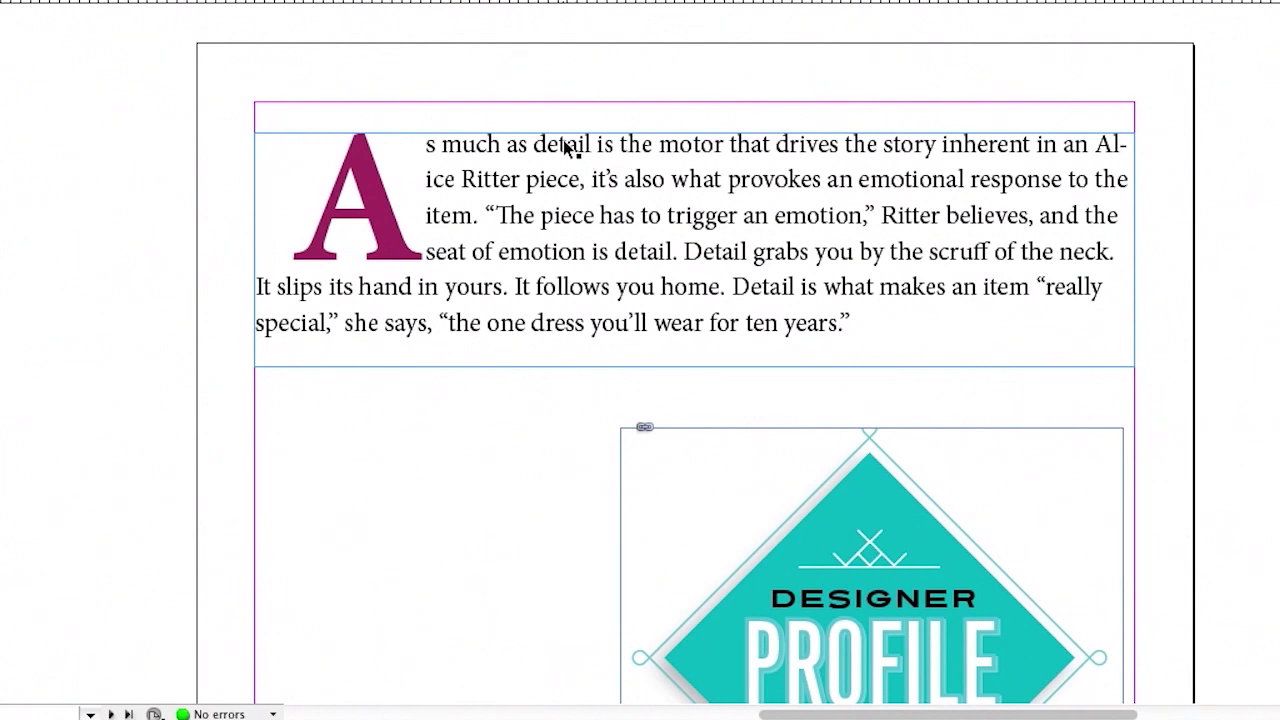
double_click(565, 140)
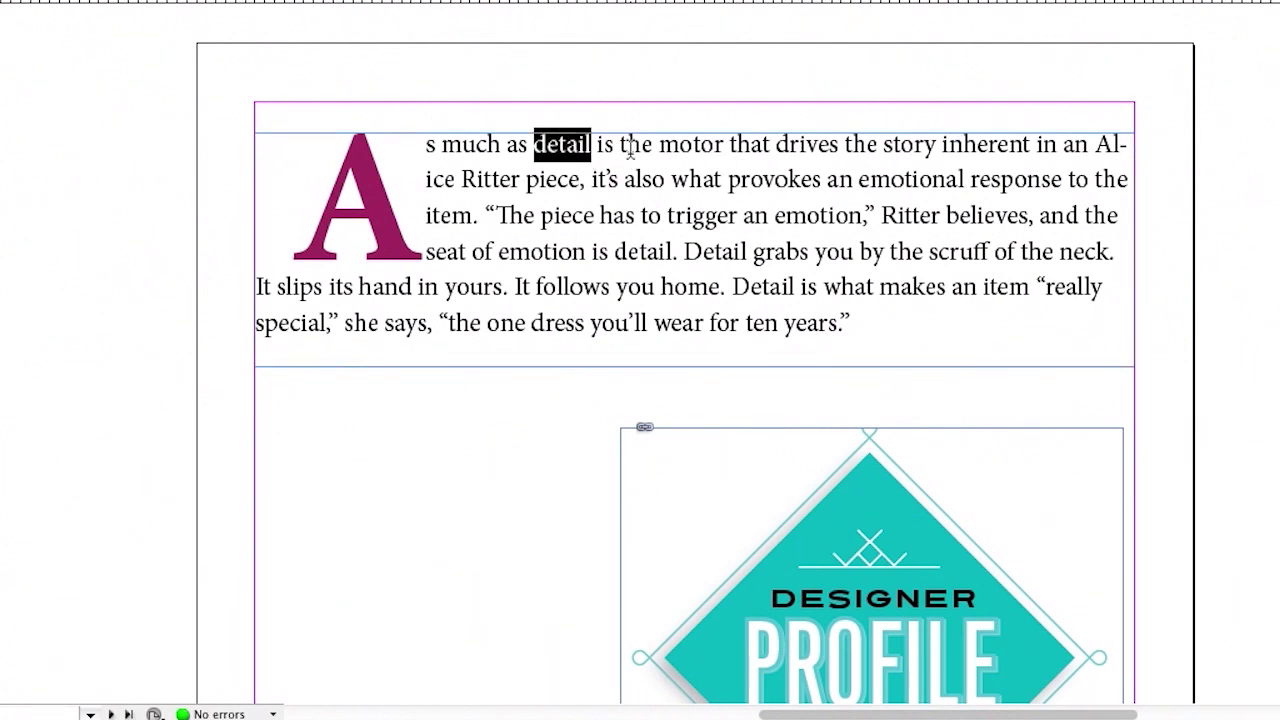
type("n")
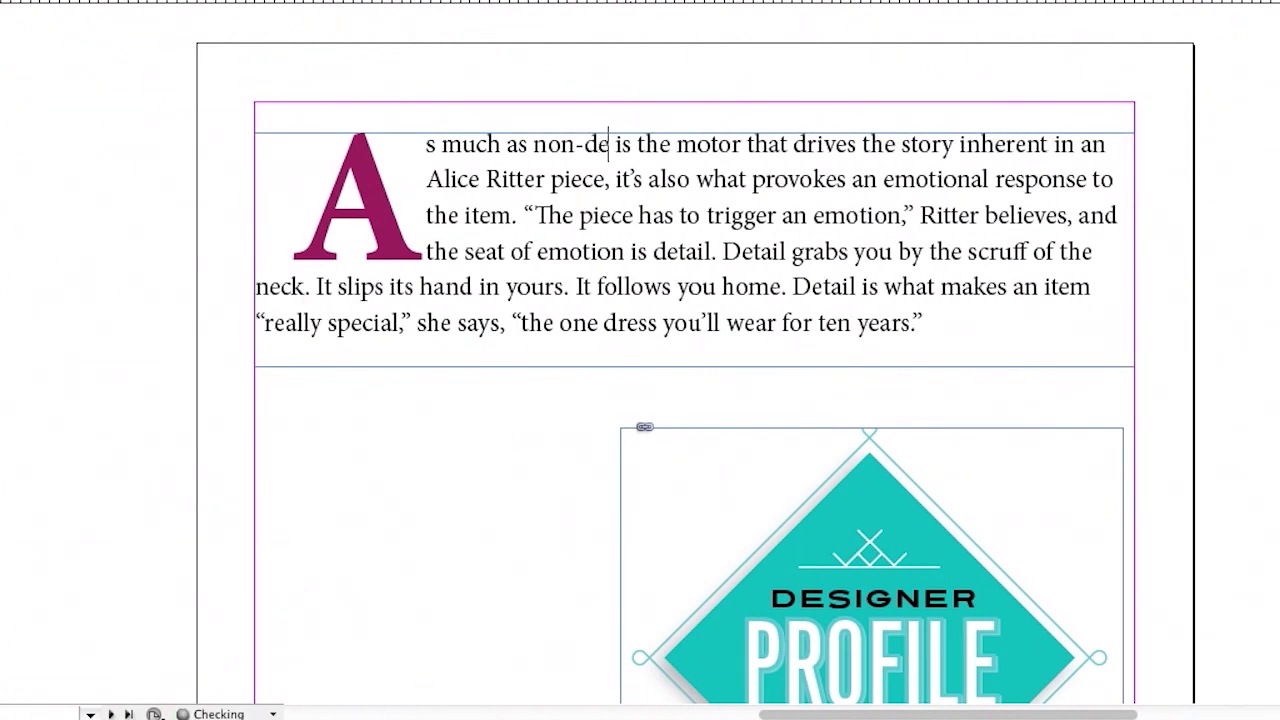
type("on-detail")
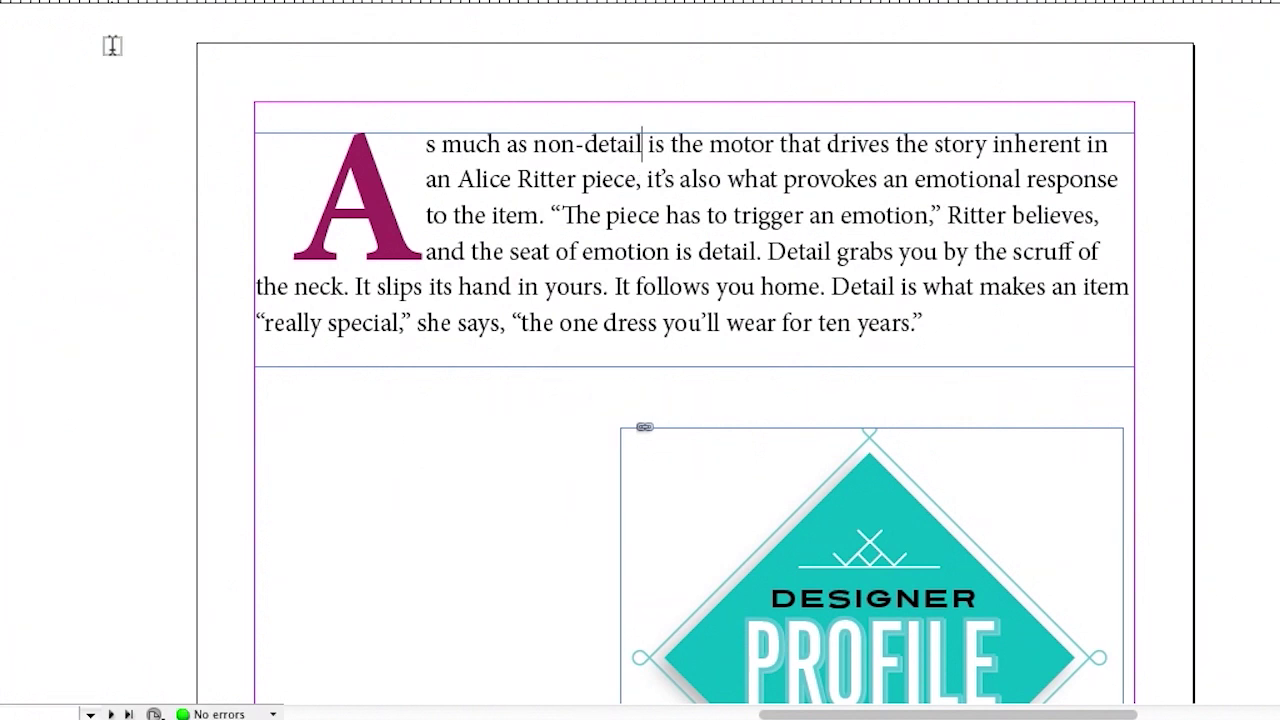
key("Escape")
scroll(97, 156, "down", 10)
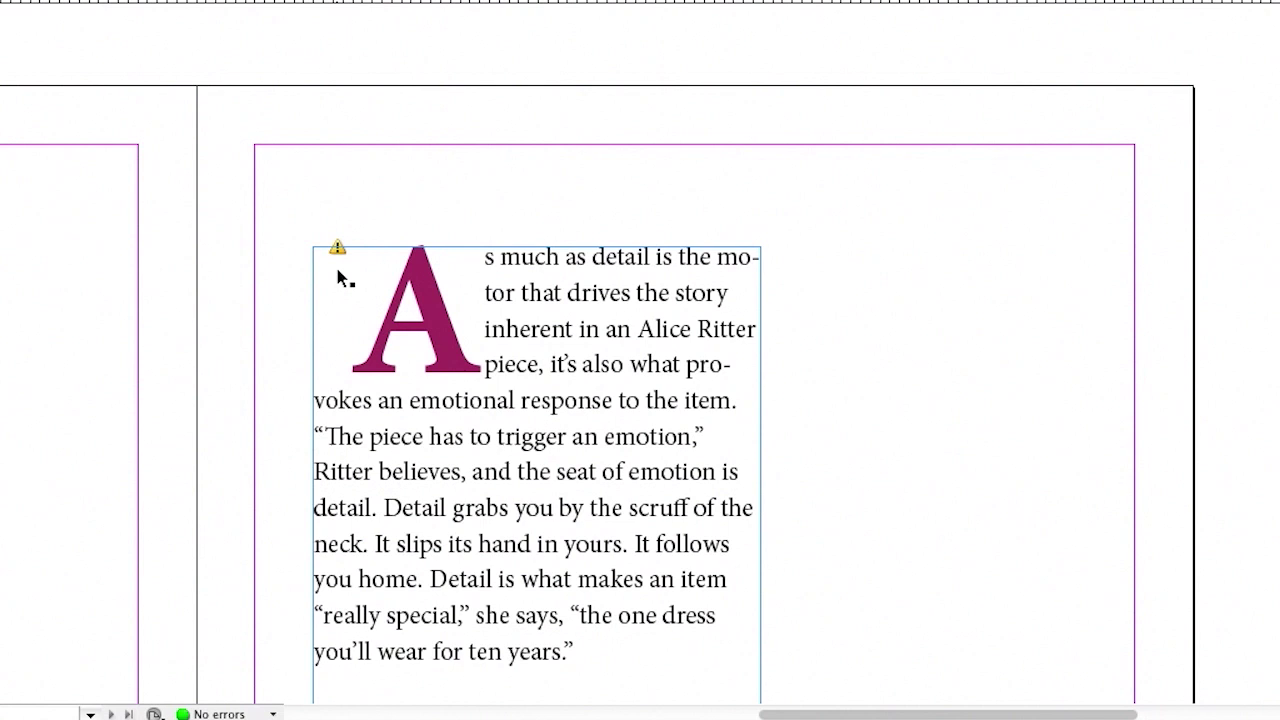
Step: Update the out-of-date linked frame from its parent story so it reads 'non-detail'
left_click(338, 250)
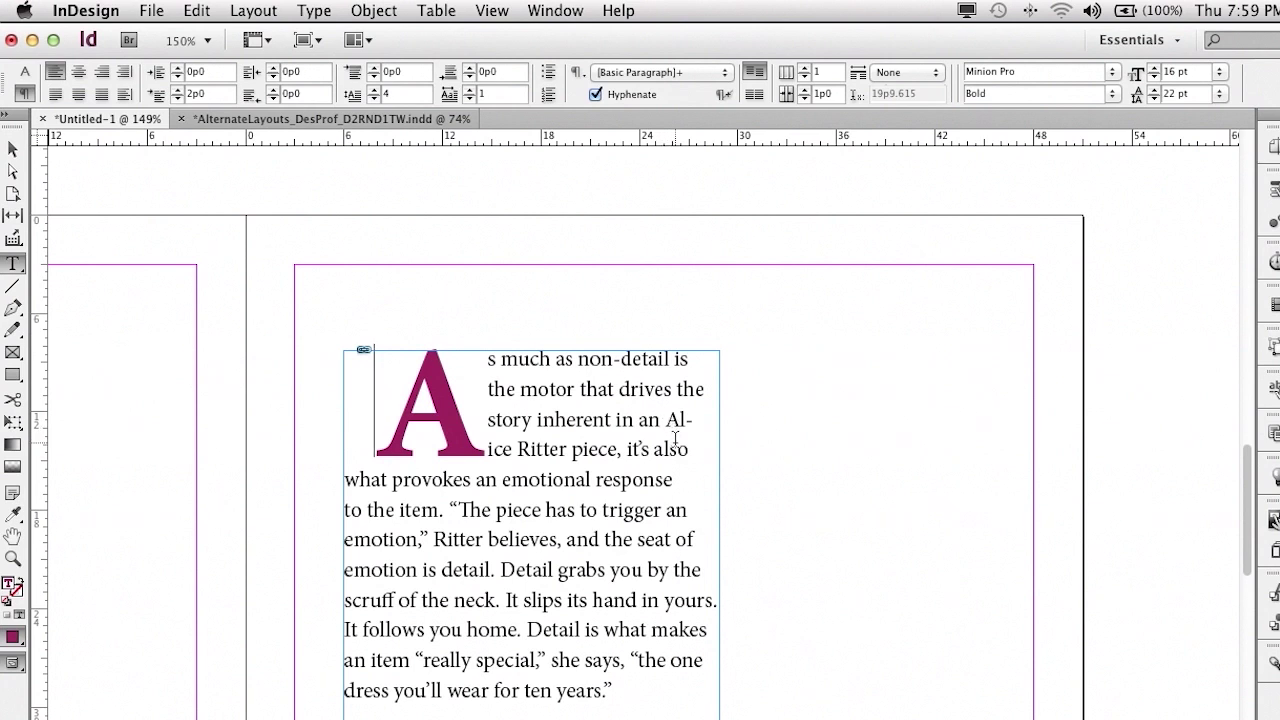
Step: Switch to the Selection tool and show the logo page at 100%, centred in view
key("super+minus")
key("super+minus")
key("super+minus")
key("super+minus")
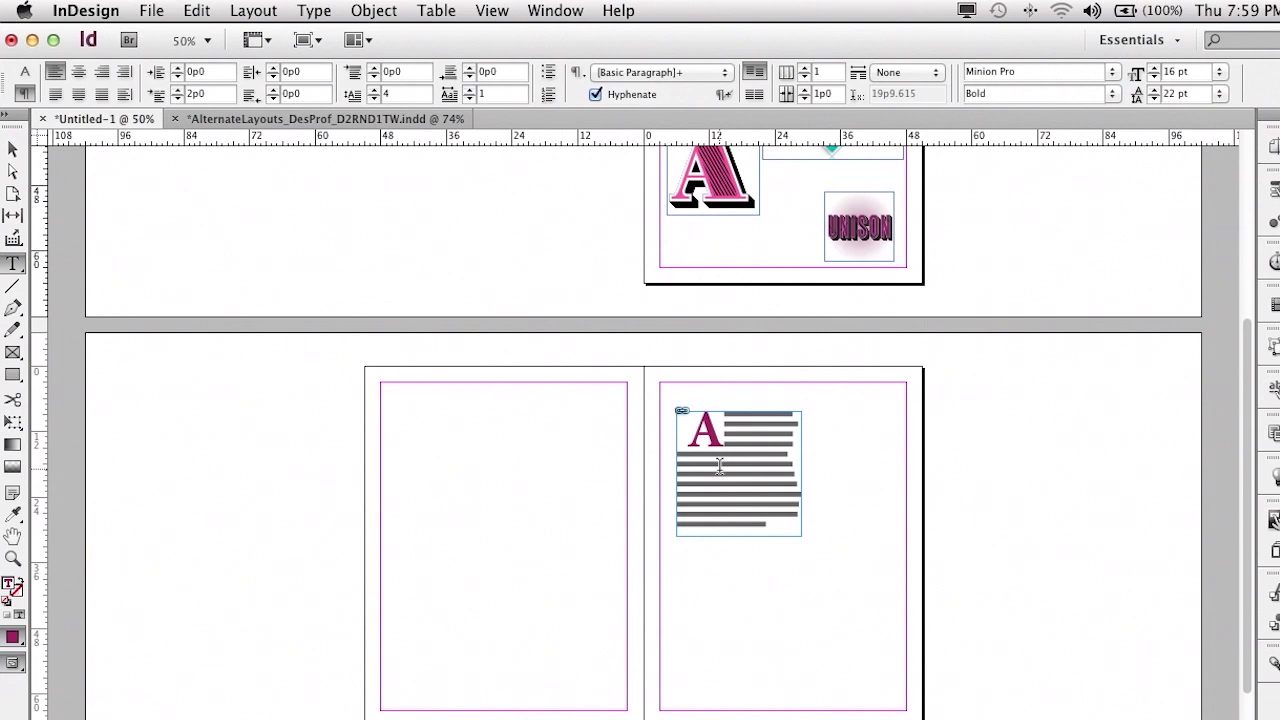
scroll(838, 359, "up", 3)
scroll(842, 360, "up", 3)
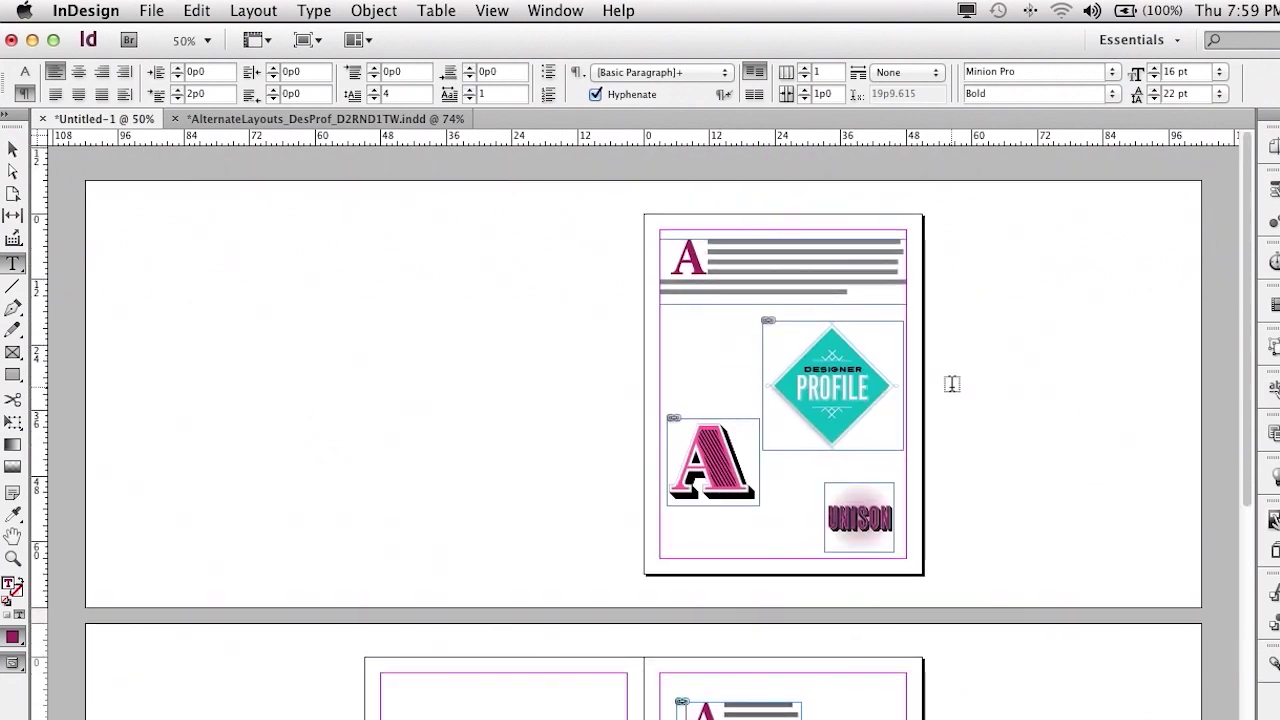
left_click(13, 148)
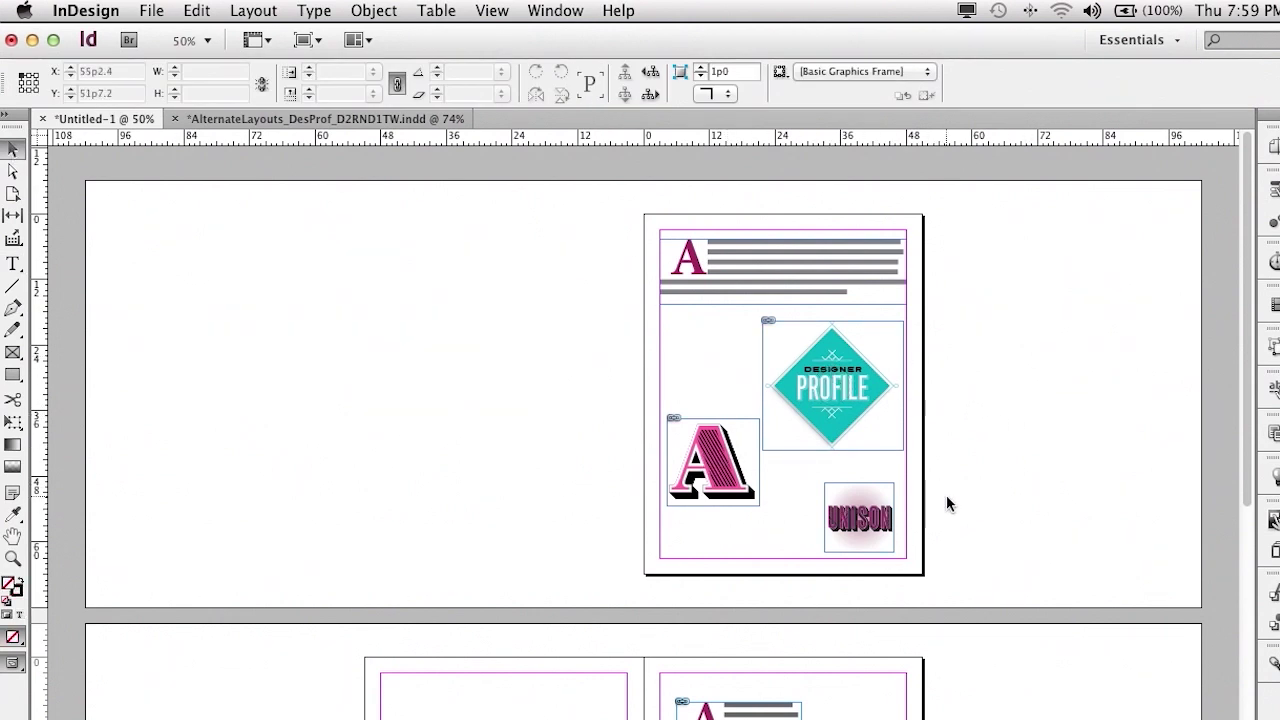
key("super+equal")
key("super+equal")
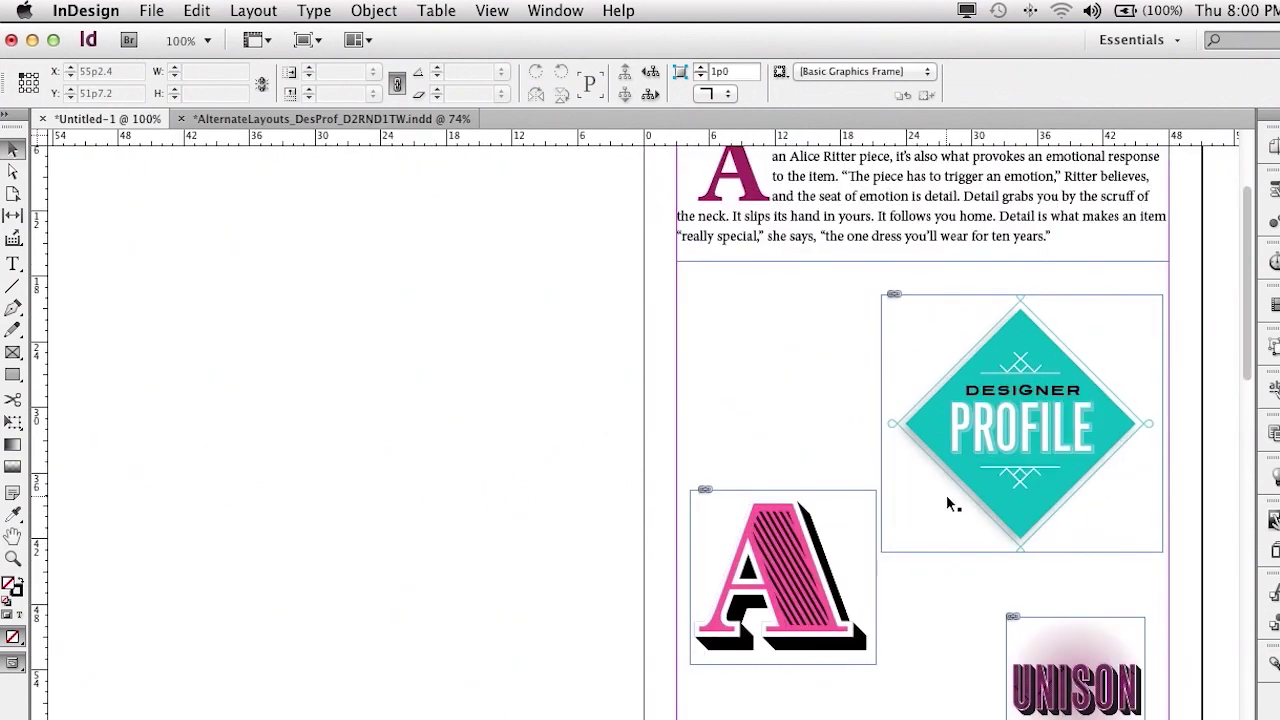
left_click_drag(957, 578, 667, 503)
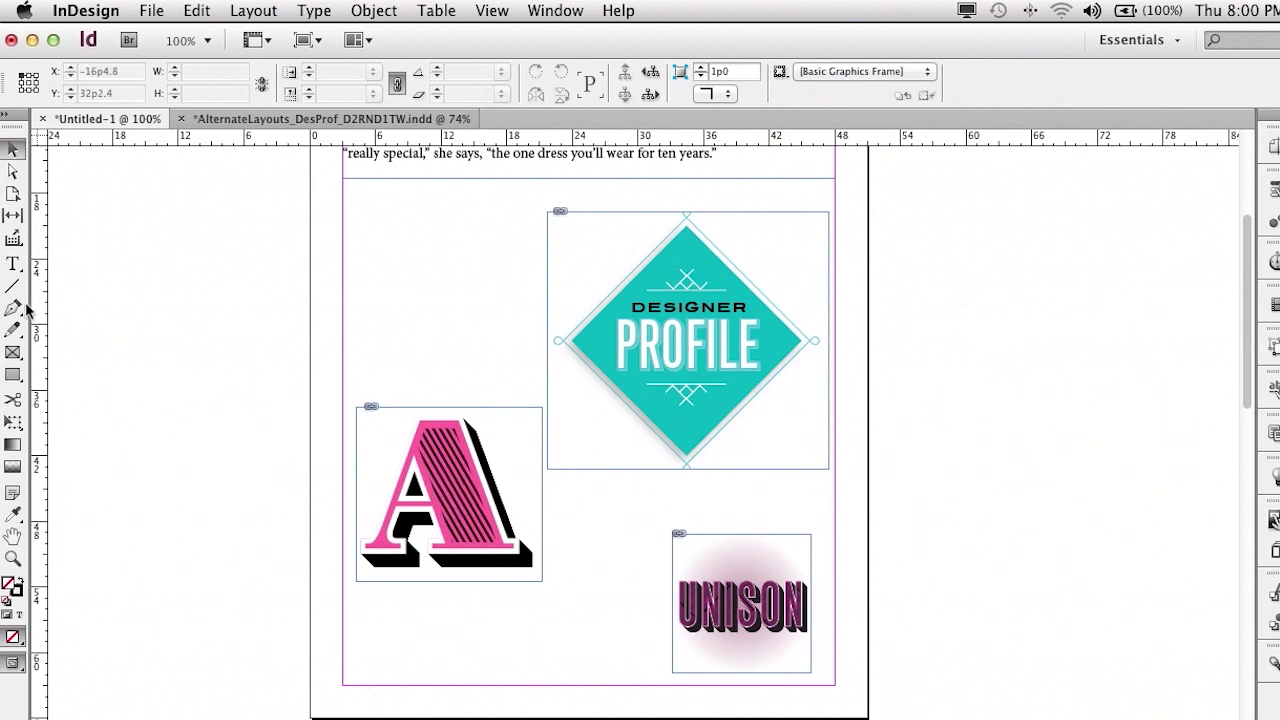
Step: Collect the A, Designer Profile and Unison logos individually, then all three as one set
left_click(13, 242)
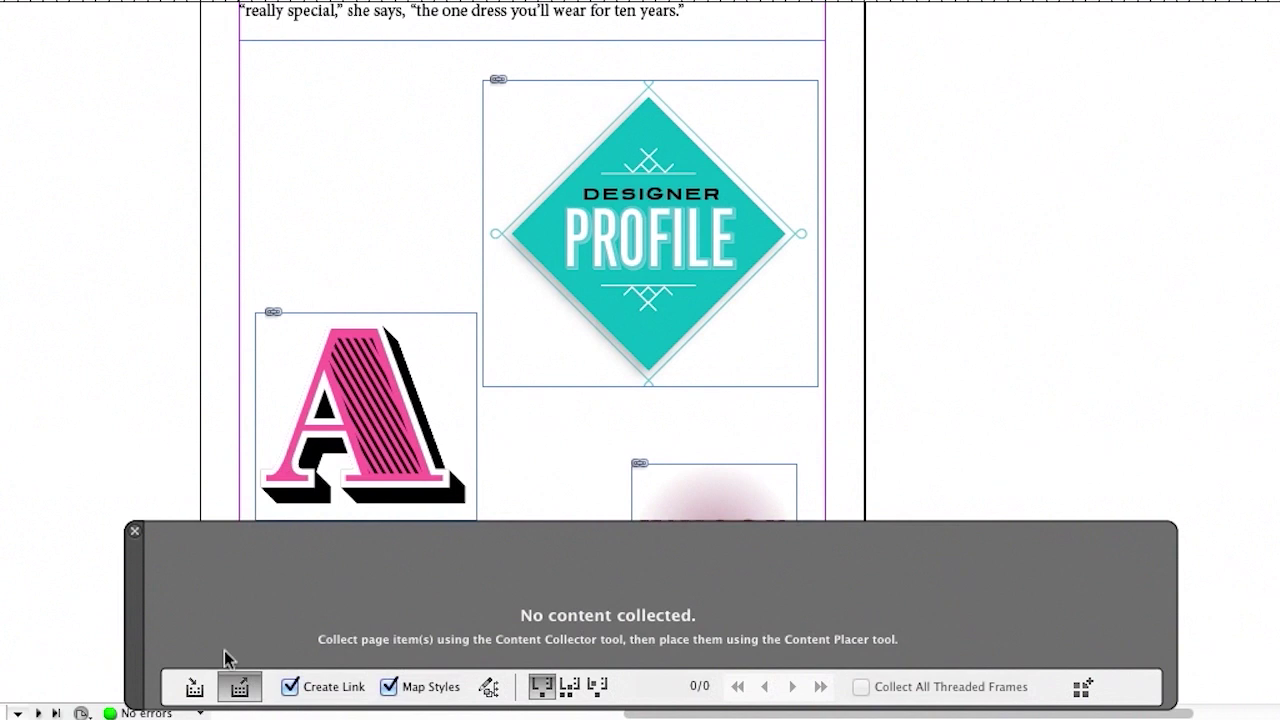
left_click(194, 686)
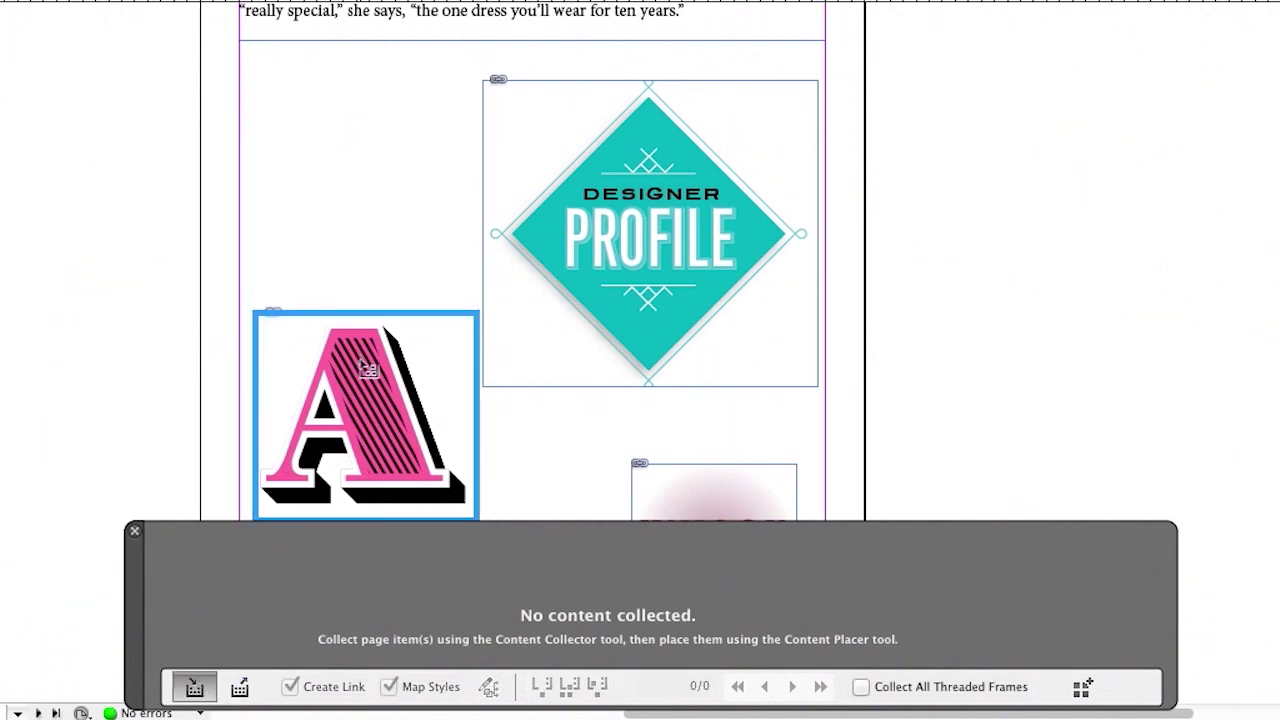
left_click(367, 368)
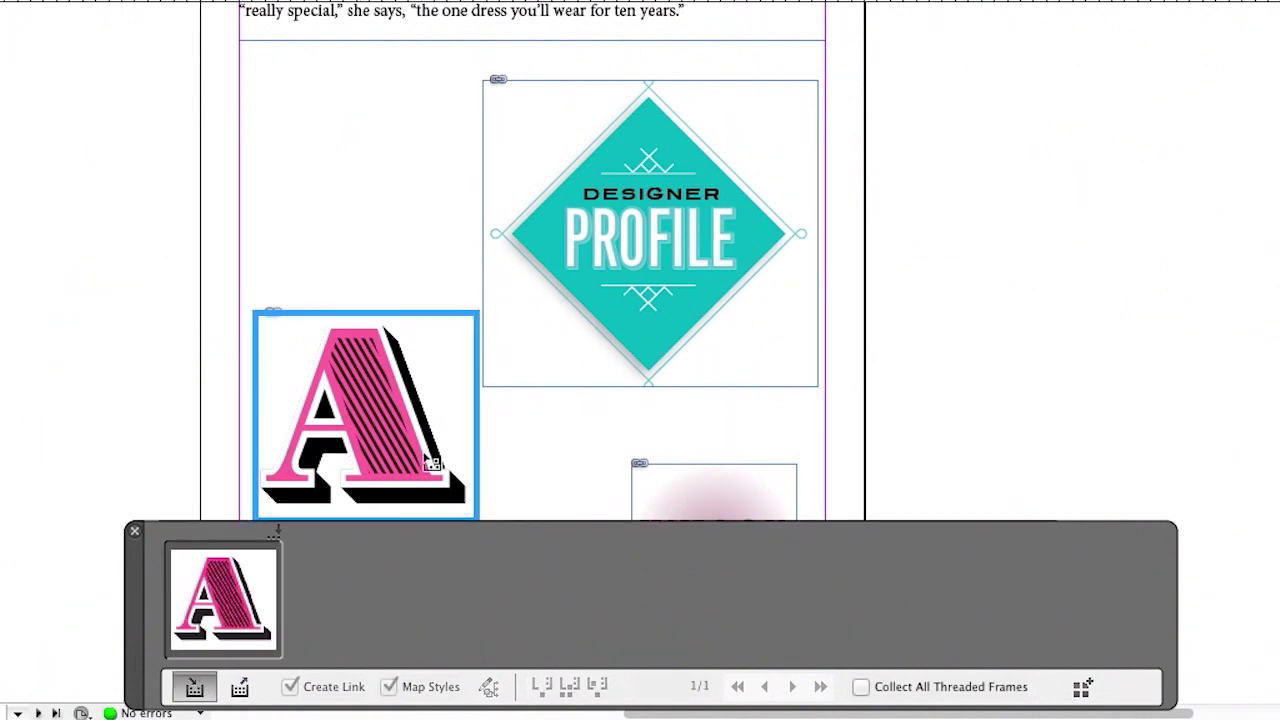
left_click(582, 274)
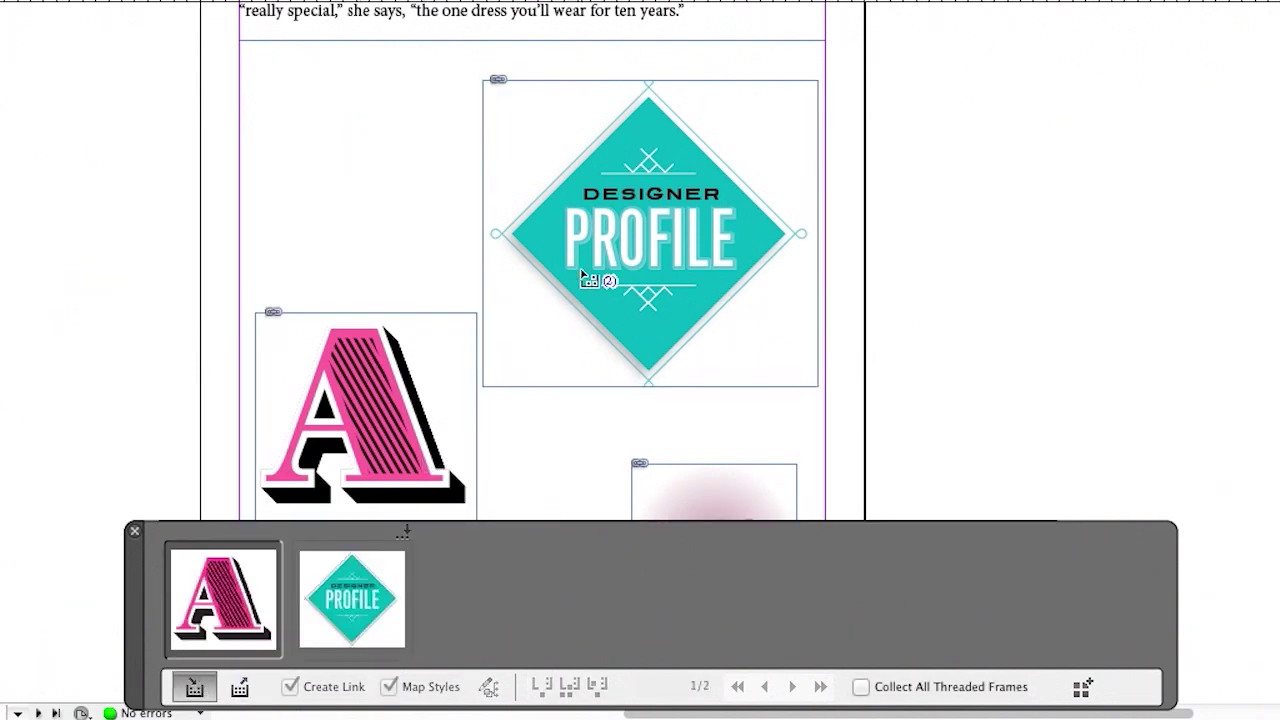
left_click(703, 492)
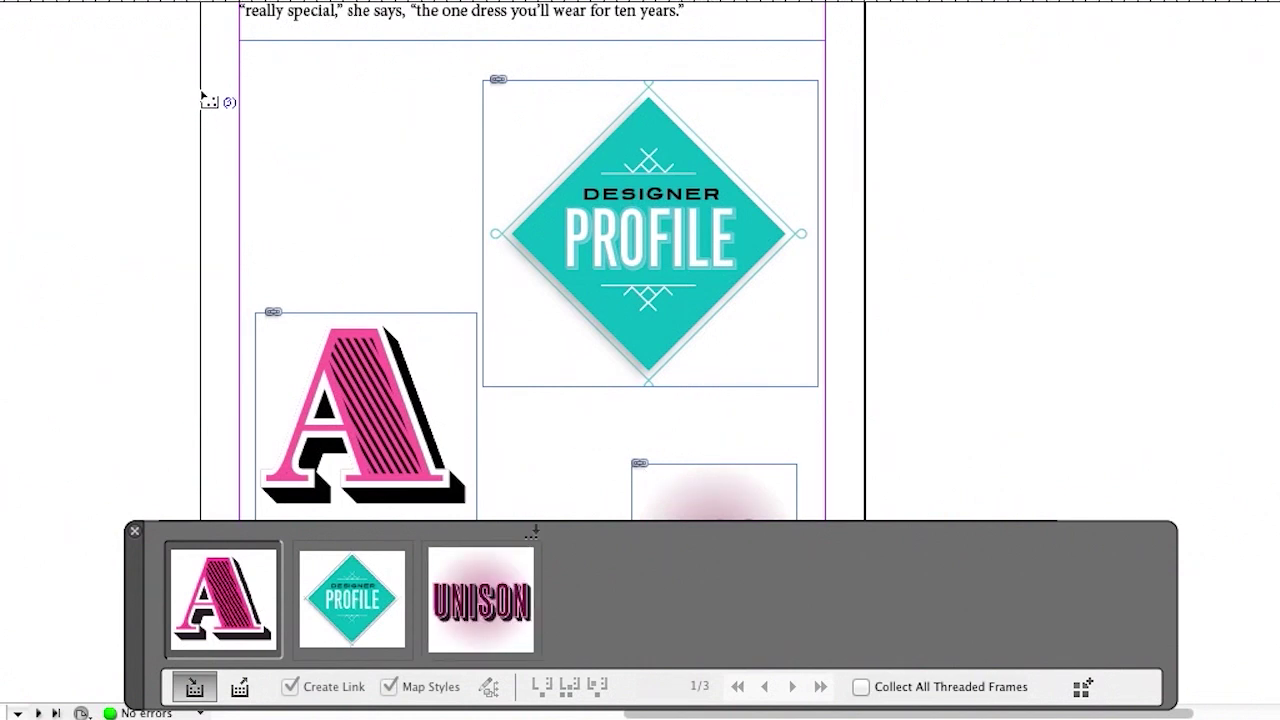
left_click_drag(216, 84, 730, 507)
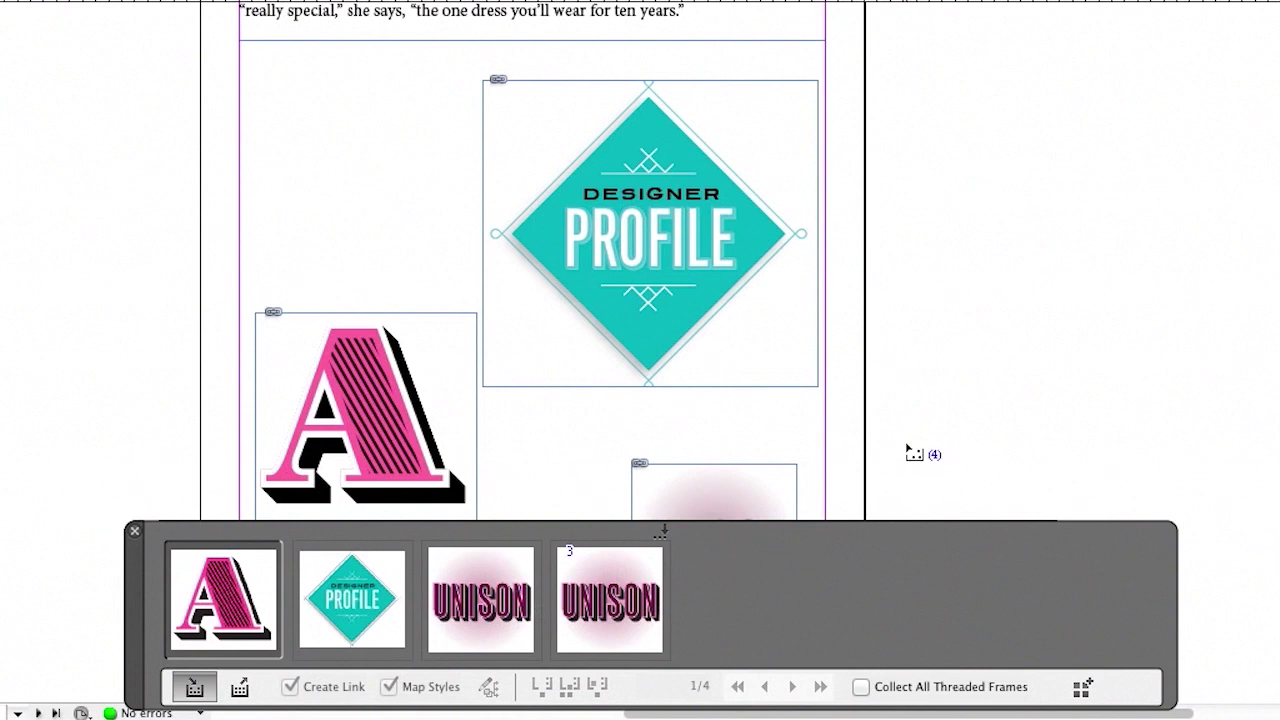
Step: Switch the conveyor to placing and put the A logo into frames near the left page's top
left_click(241, 690)
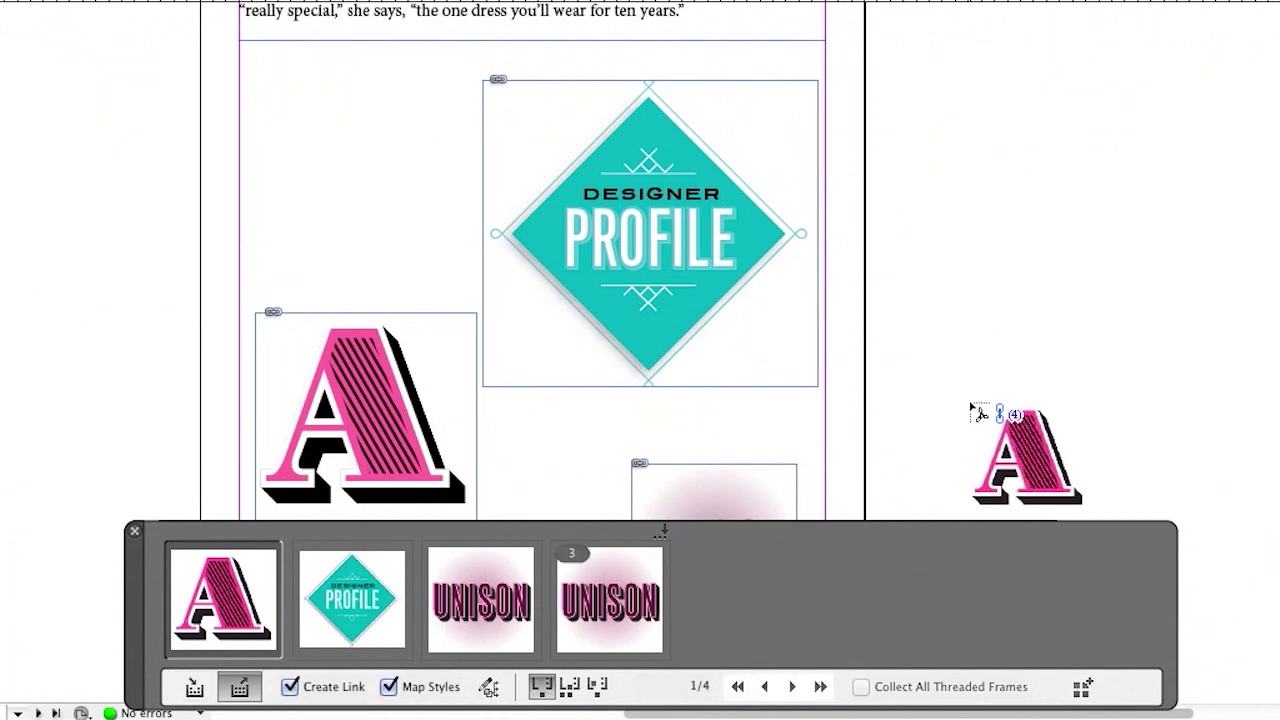
scroll(1000, 418, "up", 5)
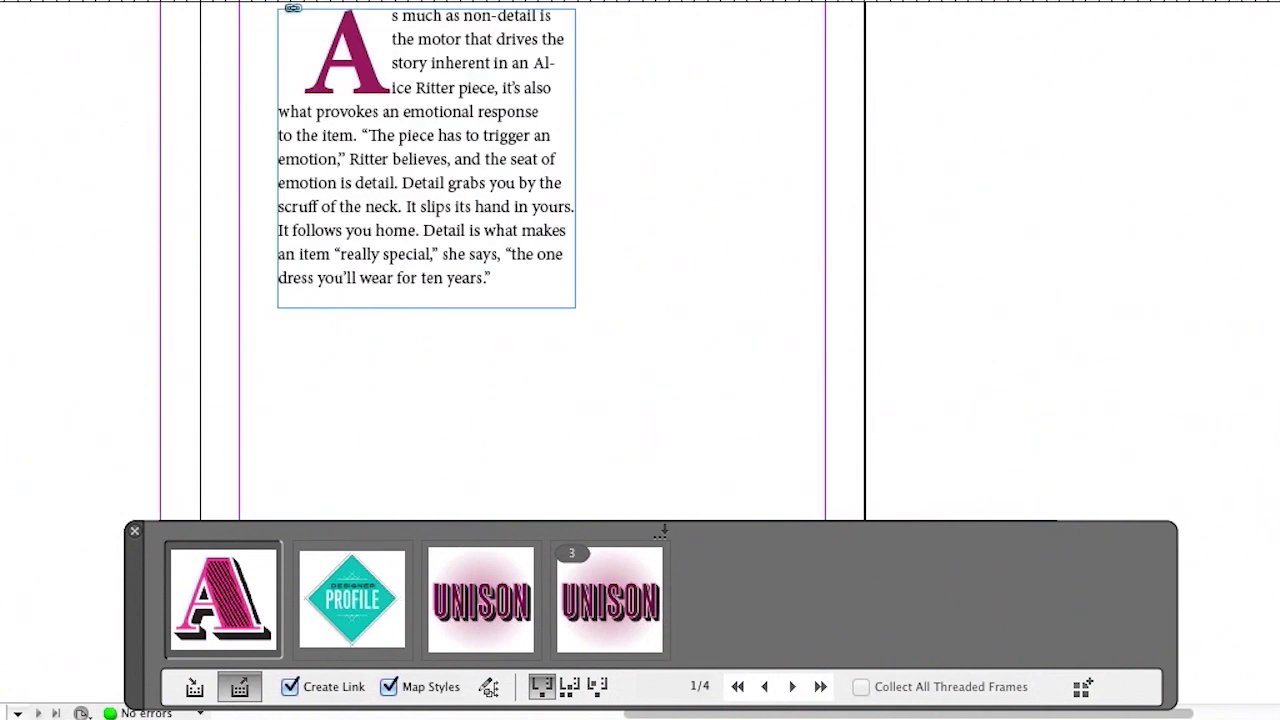
scroll(500, 300, "down", 4)
scroll(500, 300, "up", 3)
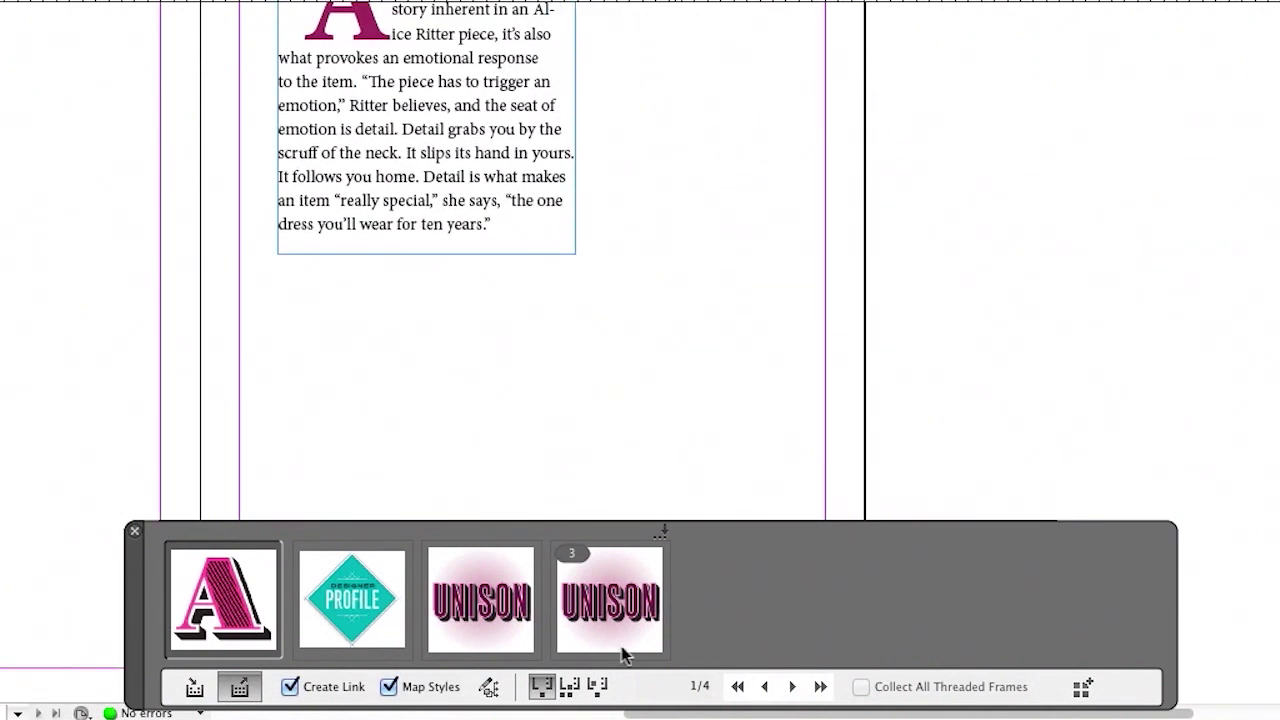
scroll(51, 414, "left", 5)
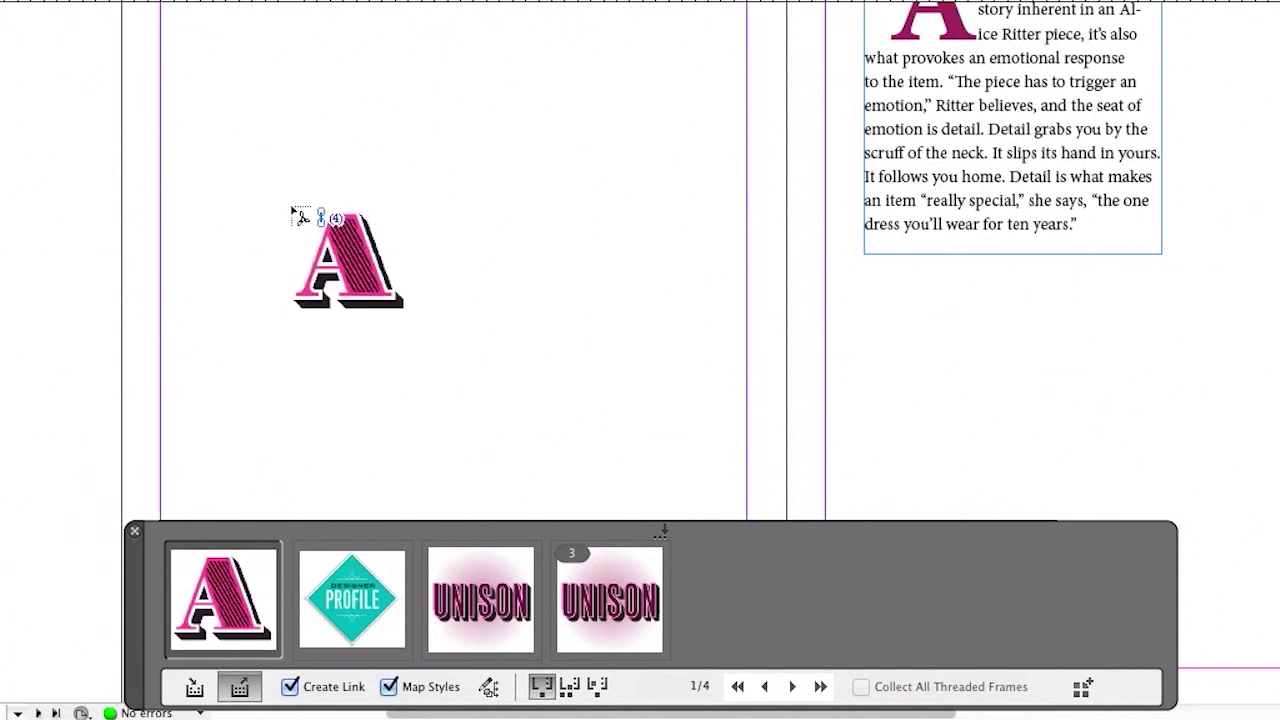
left_click_drag(203, 43, 333, 165)
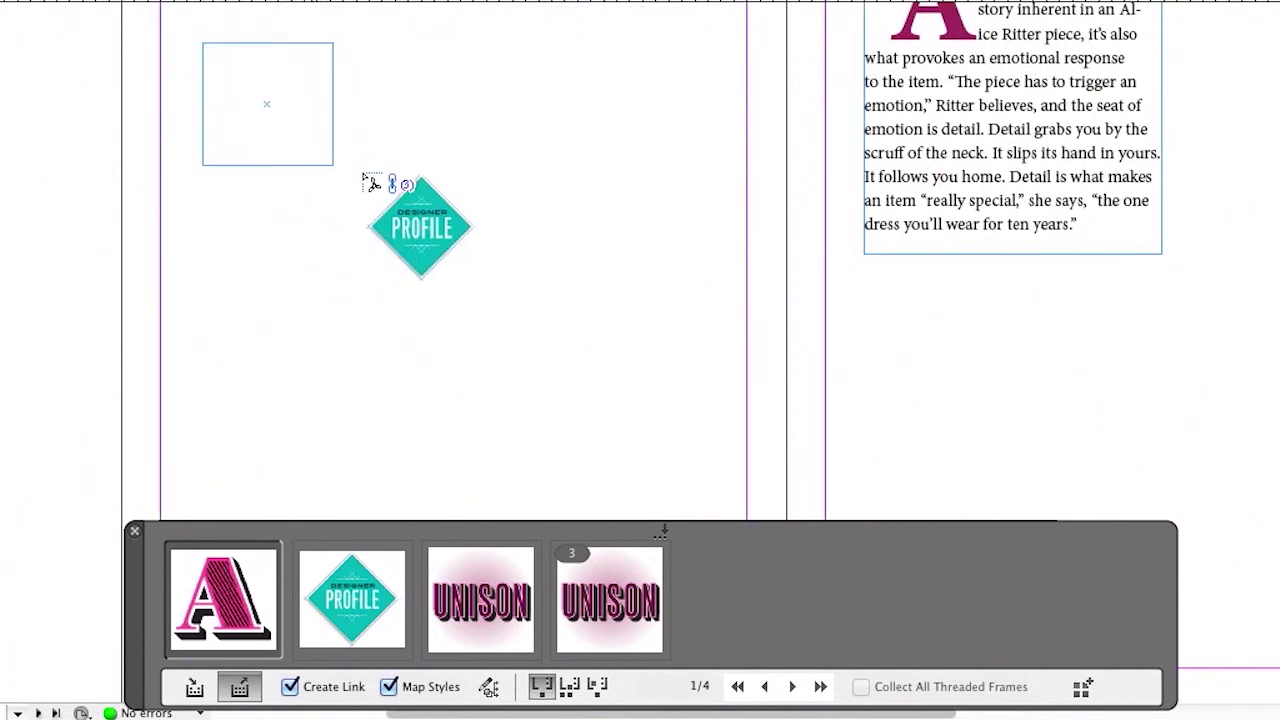
left_click(448, 68)
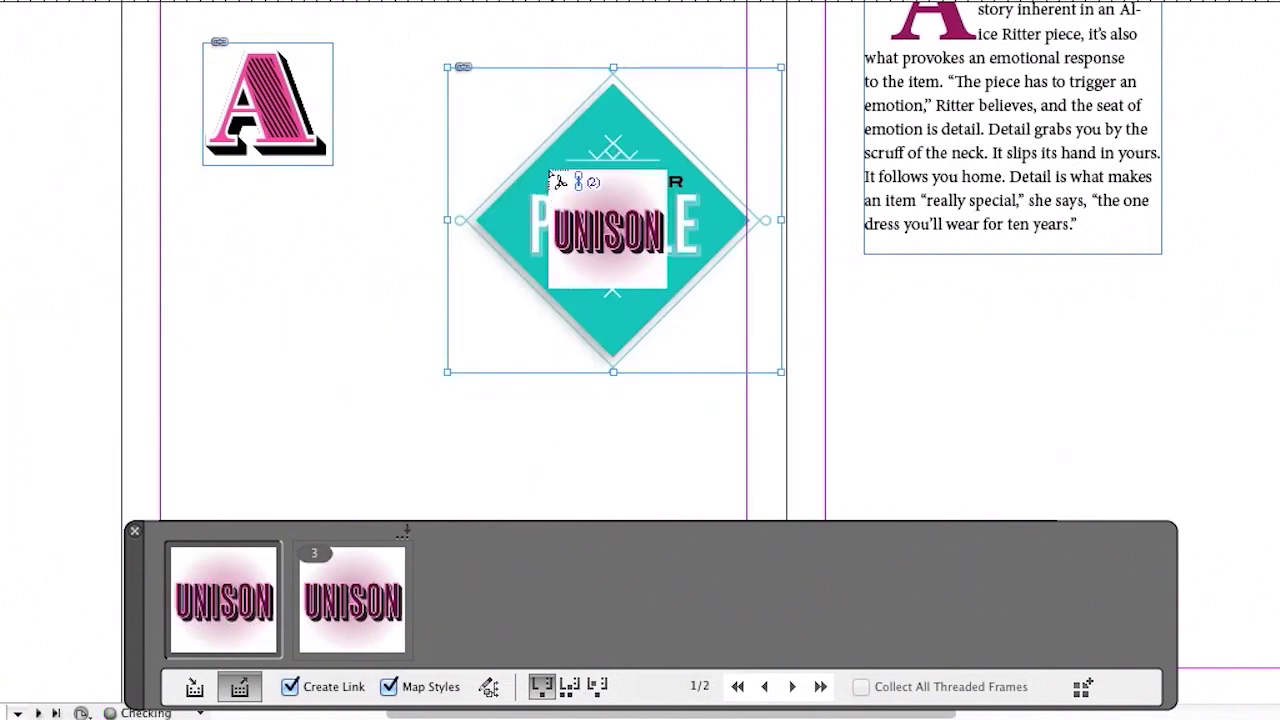
Step: Place the UNISON logo in a new frame and the three-logo set as a grid below PROFILE
left_click_drag(181, 220, 396, 435)
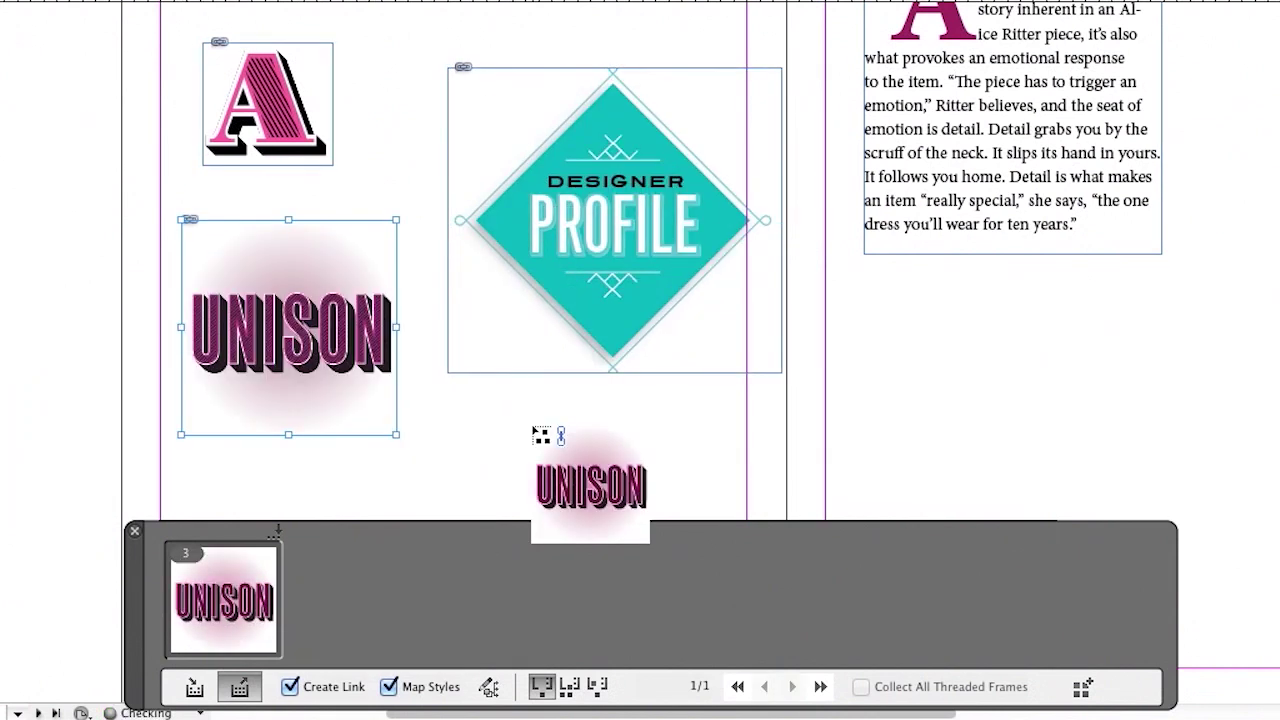
left_click_drag(454, 394, 666, 560)
key("Right")
key("Up")
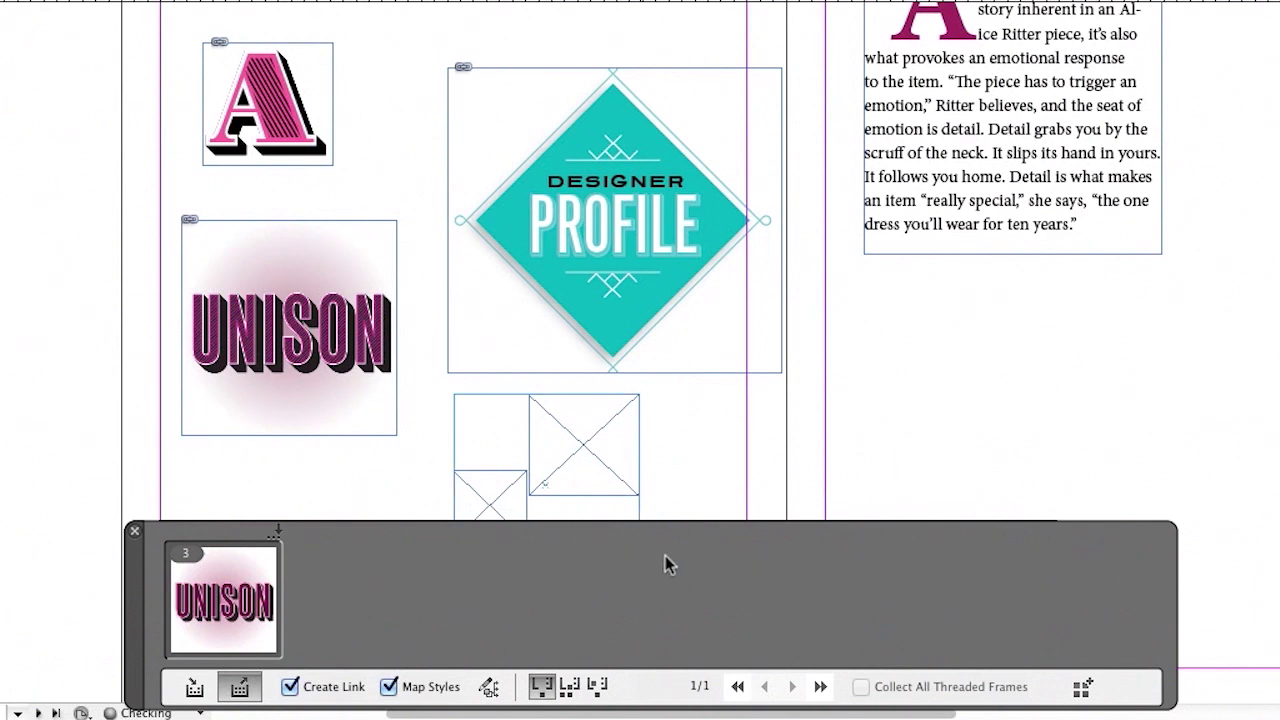
scroll(781, 483, "down", 5)
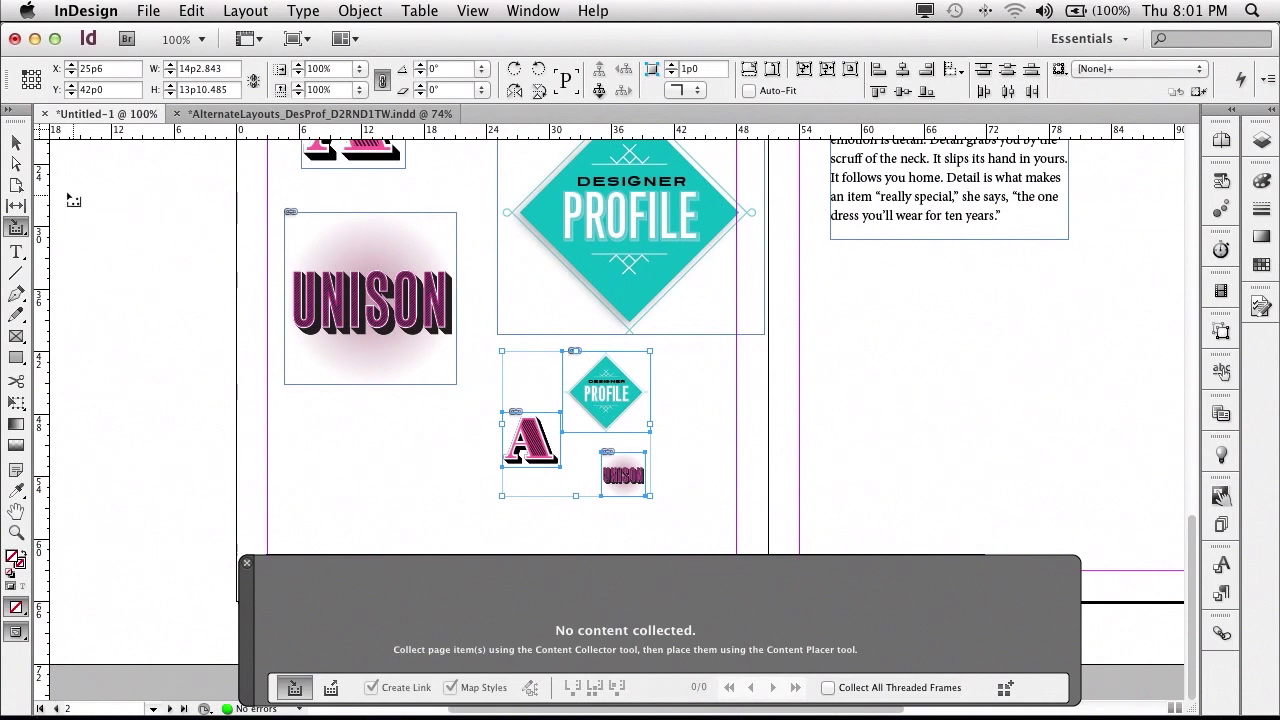
Step: Switch to the AlternateLayouts document and apply a custom proof setup simulating the sGray device
left_click(16, 143)
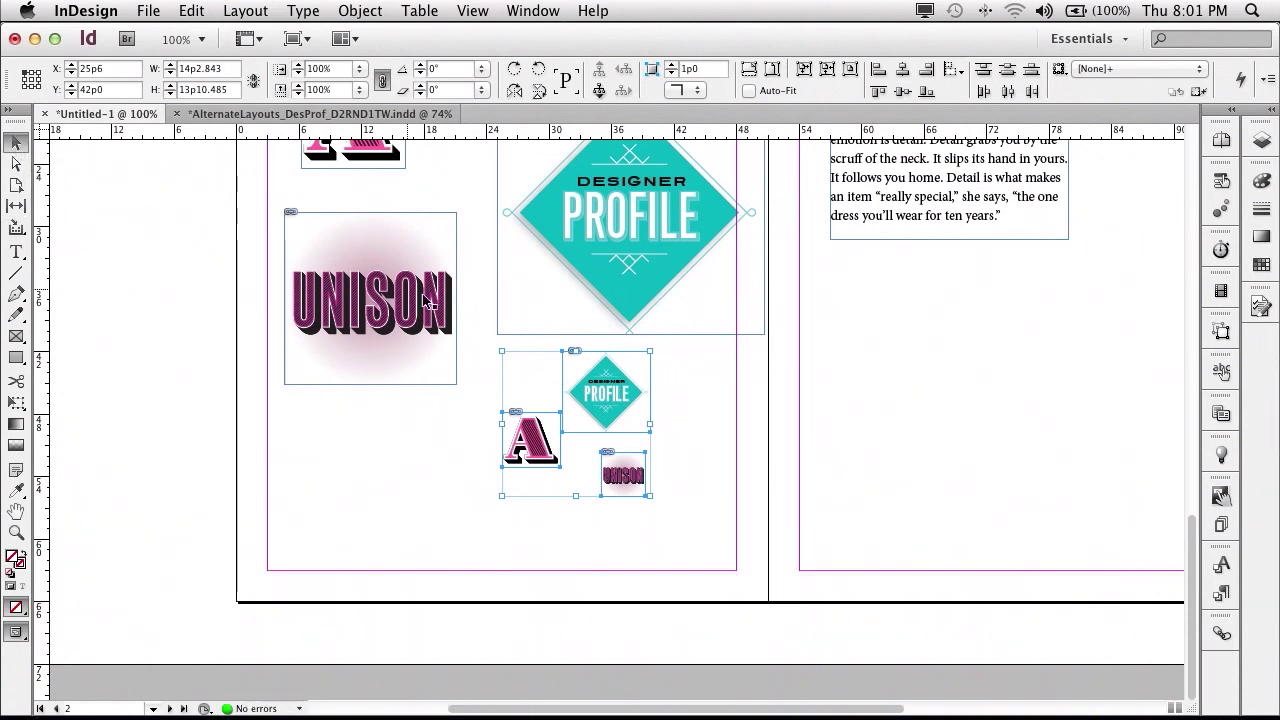
left_click(257, 116)
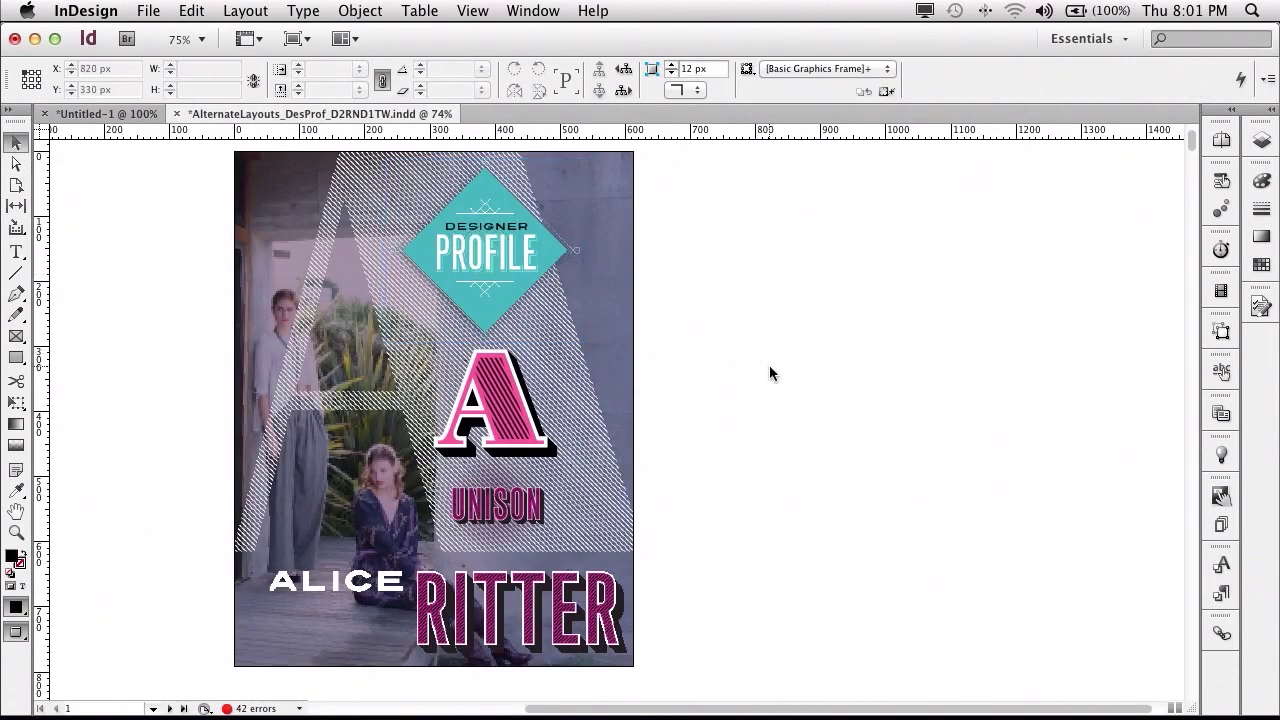
left_click(366, 11)
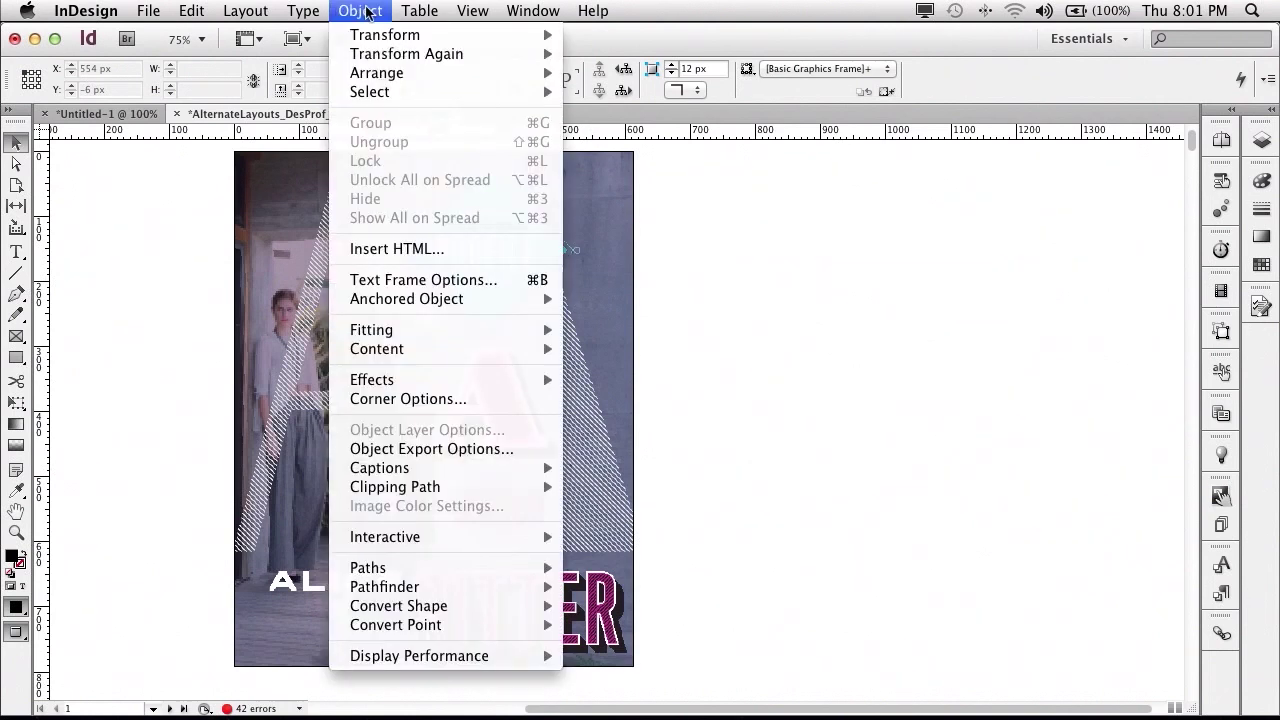
mouse_move(472, 11)
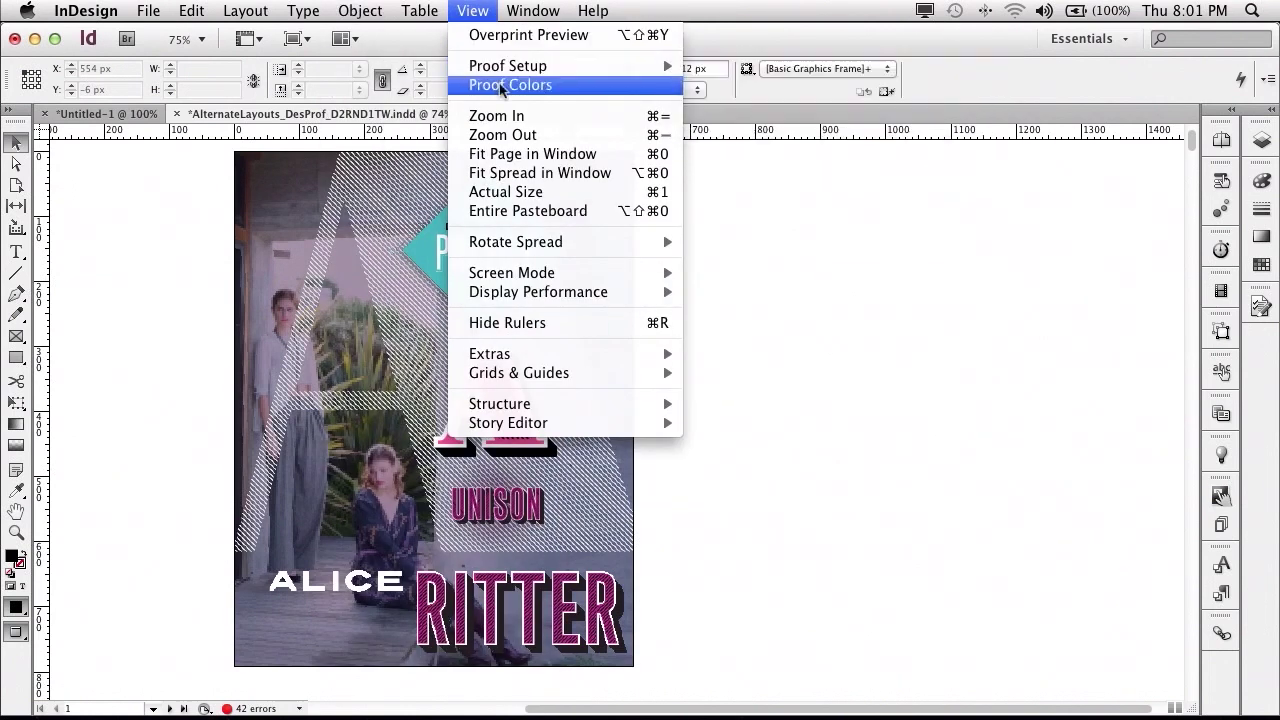
mouse_move(516, 67)
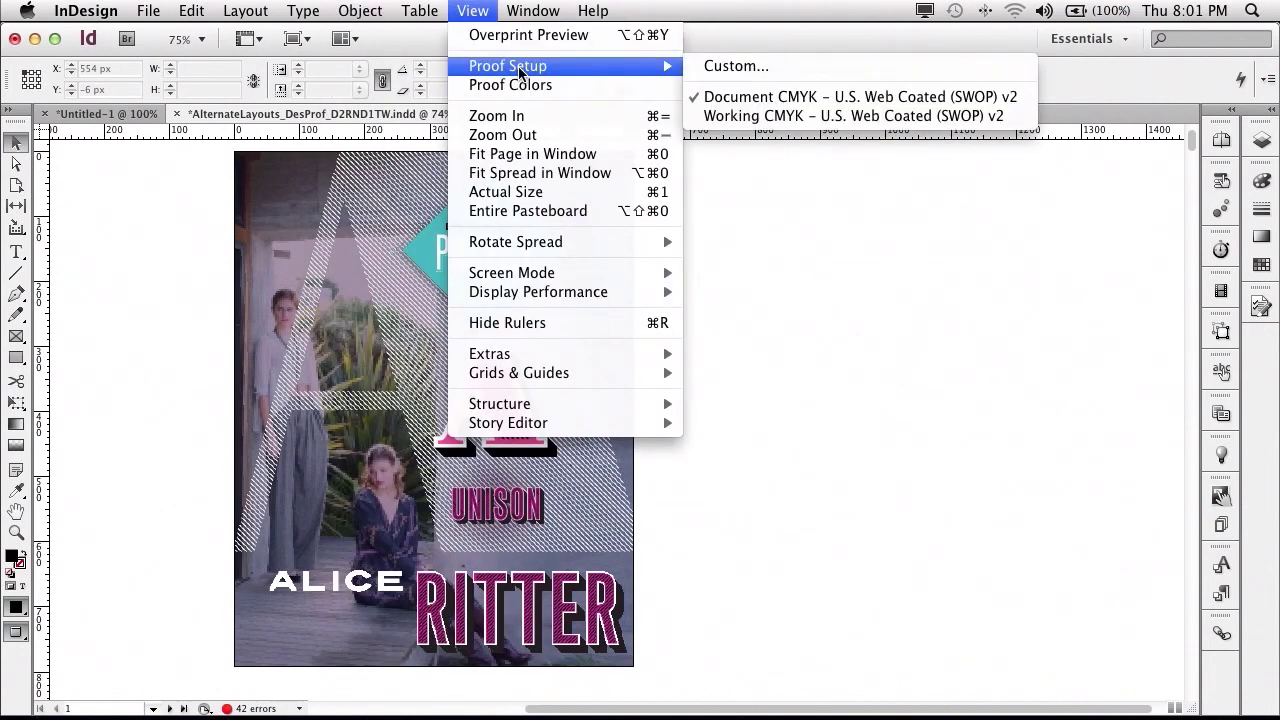
left_click(742, 68)
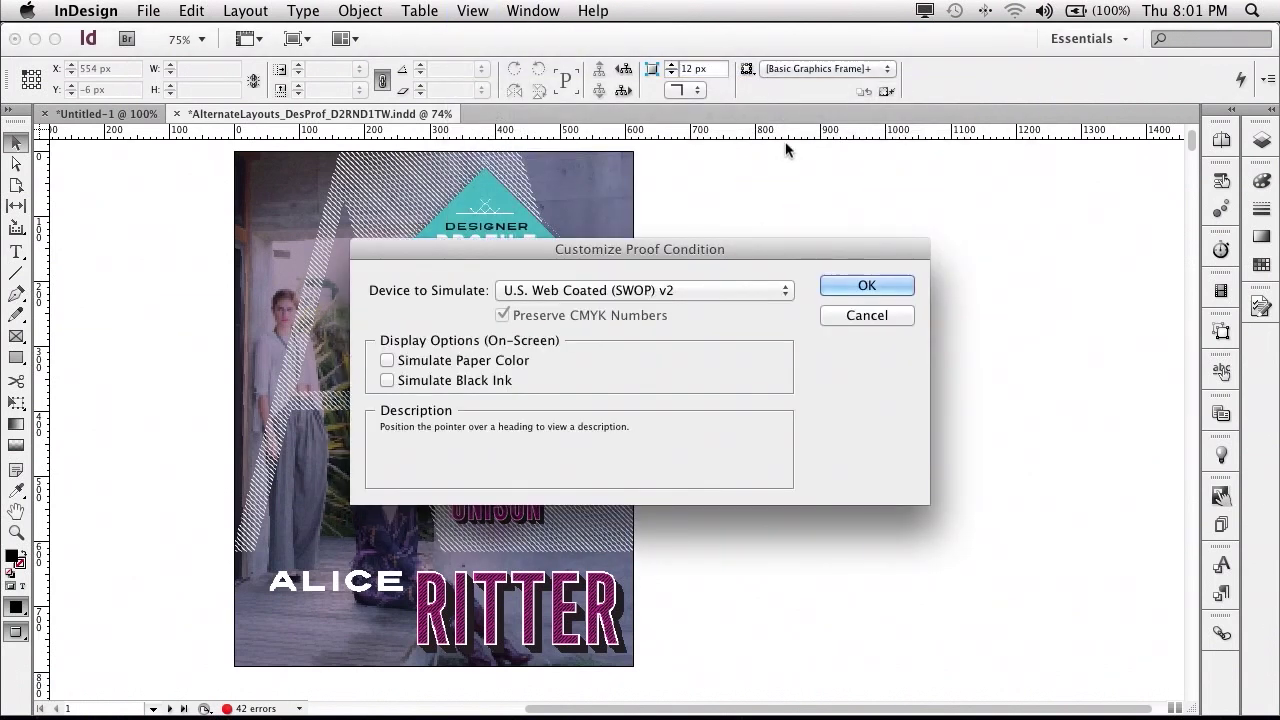
left_click(672, 293)
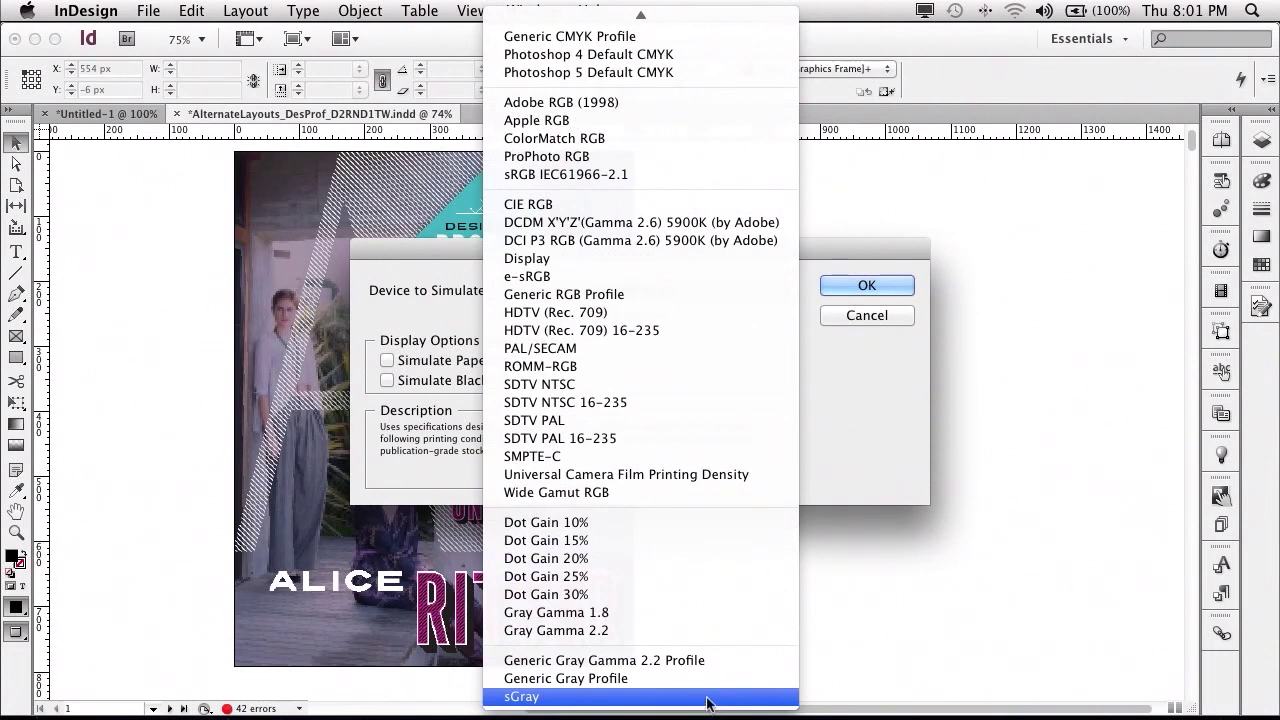
left_click(705, 697)
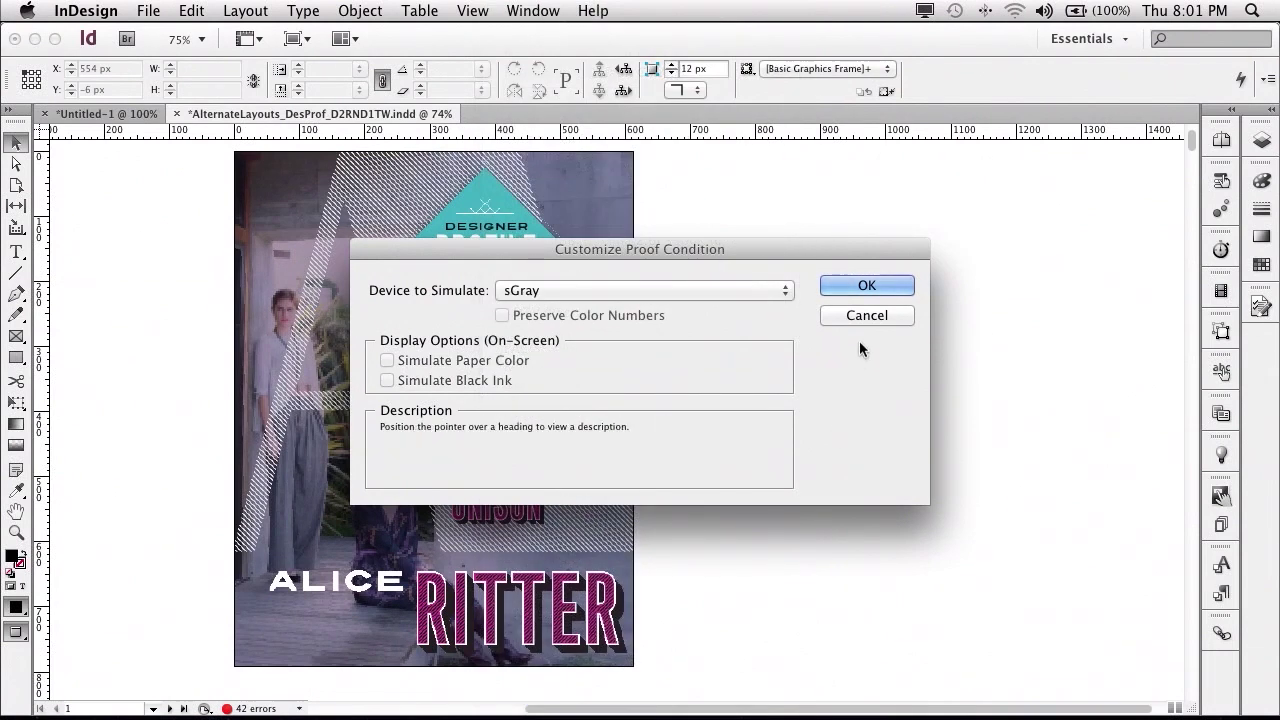
left_click(849, 288)
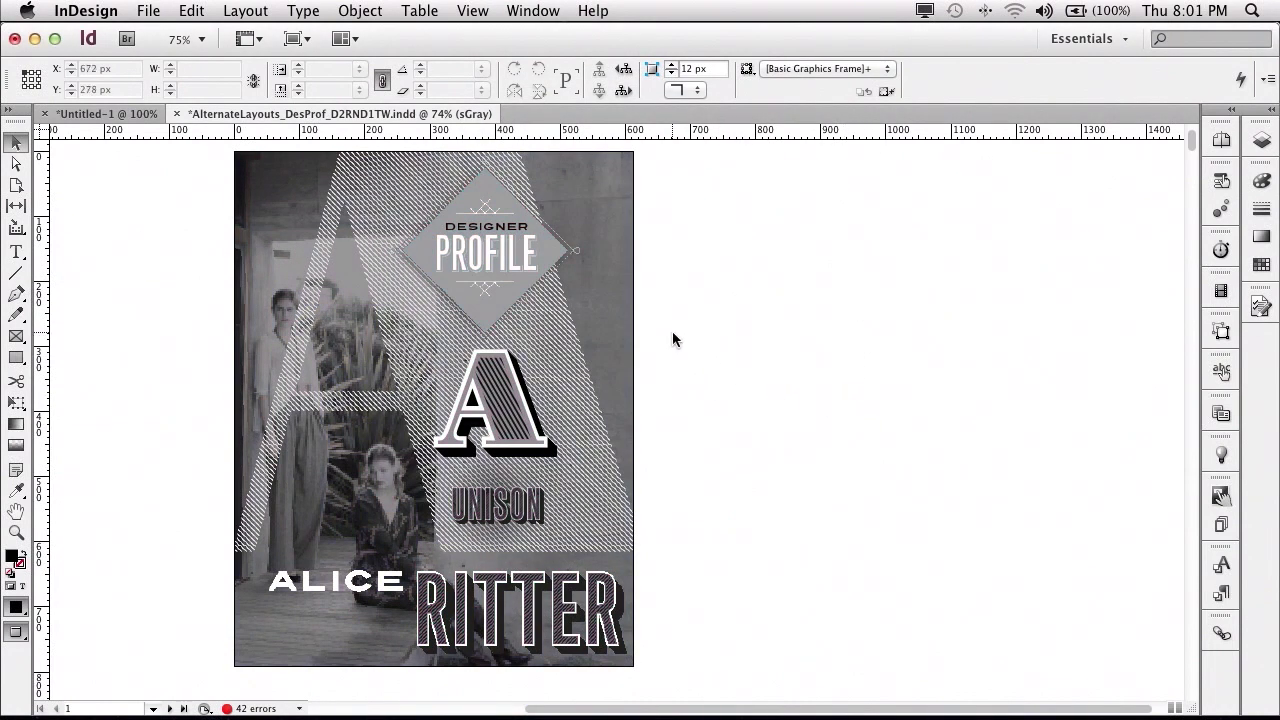
scroll(691, 352, "down", 15)
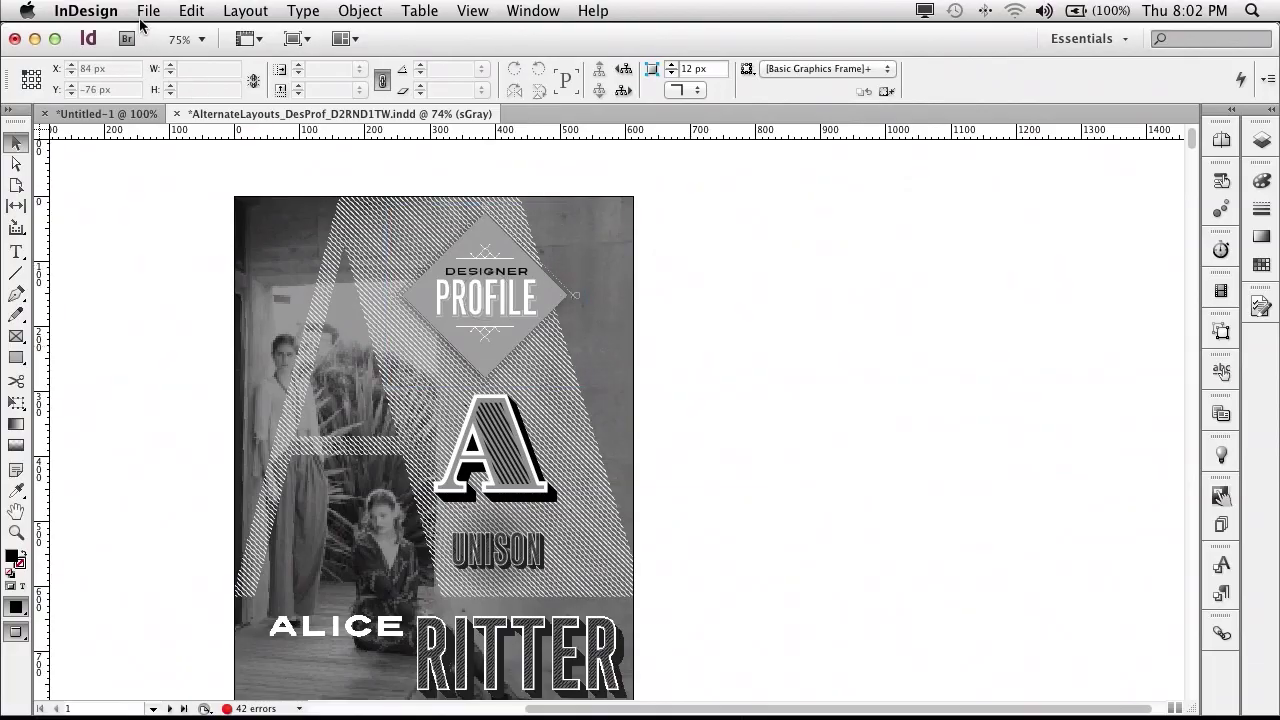
Step: Export the AlternateLayouts document with format Adobe PDF (Print) to reach the PDF options
left_click(148, 11)
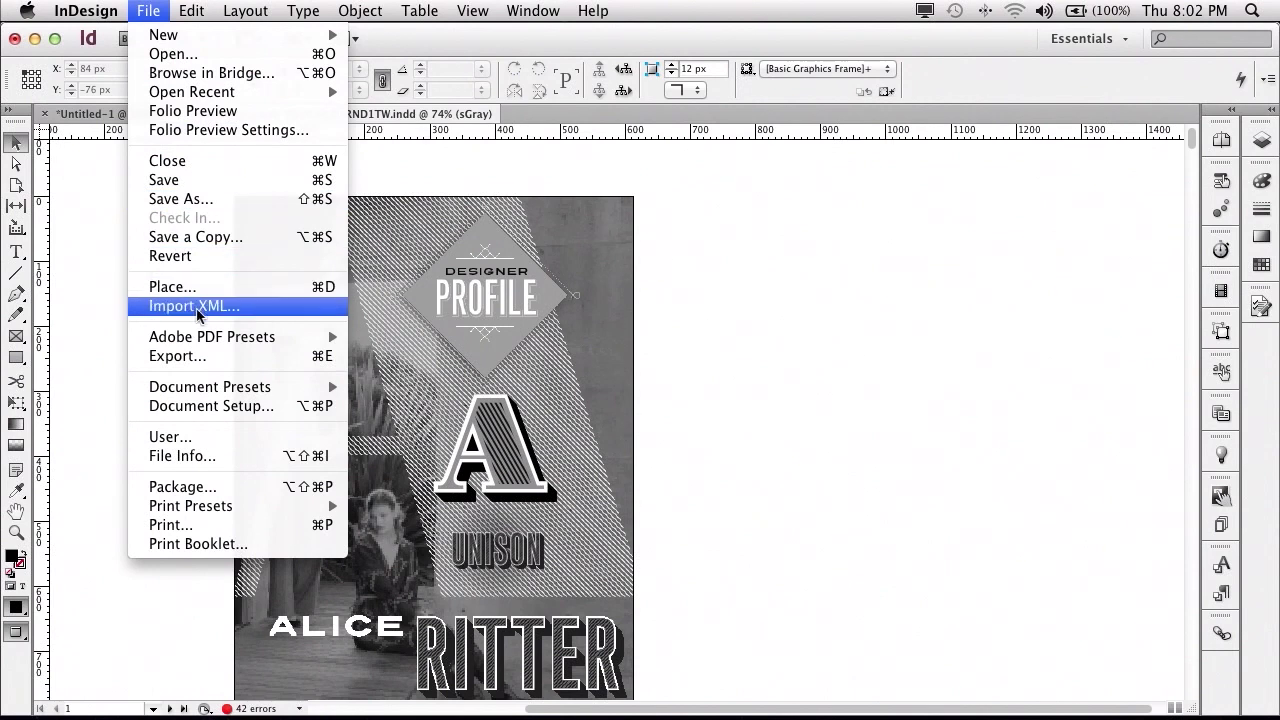
left_click(200, 368)
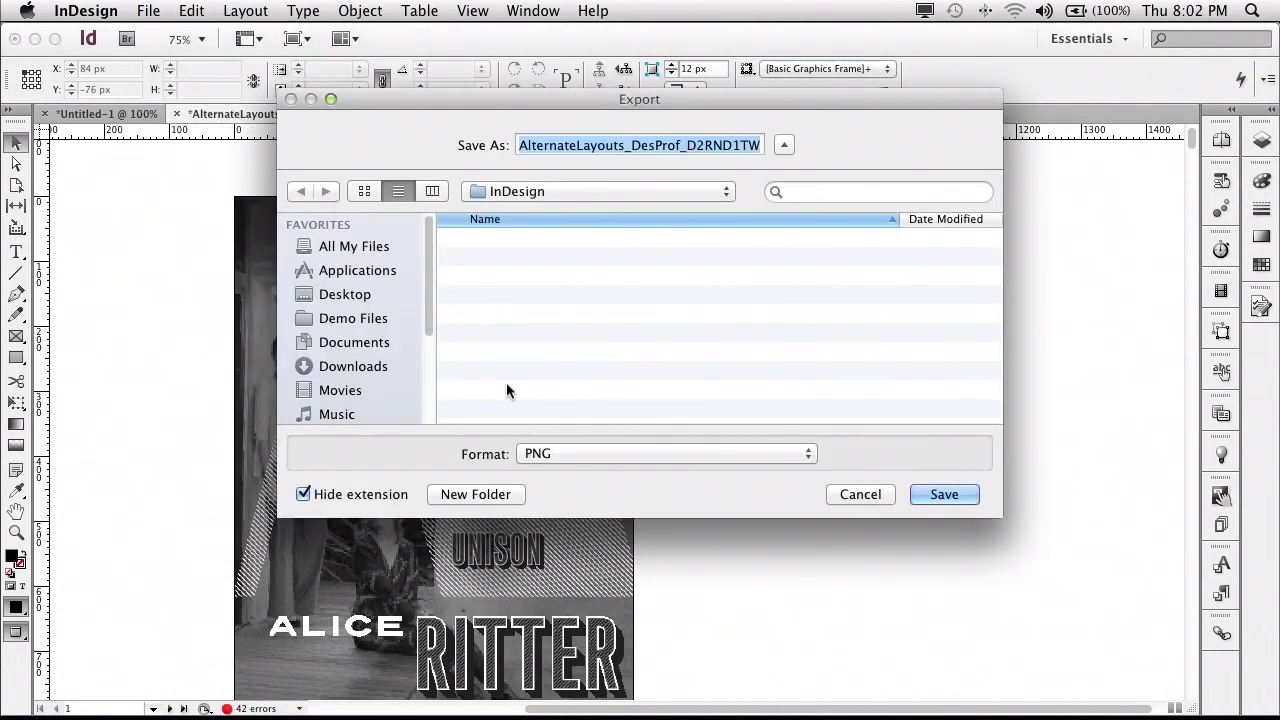
left_click(592, 450)
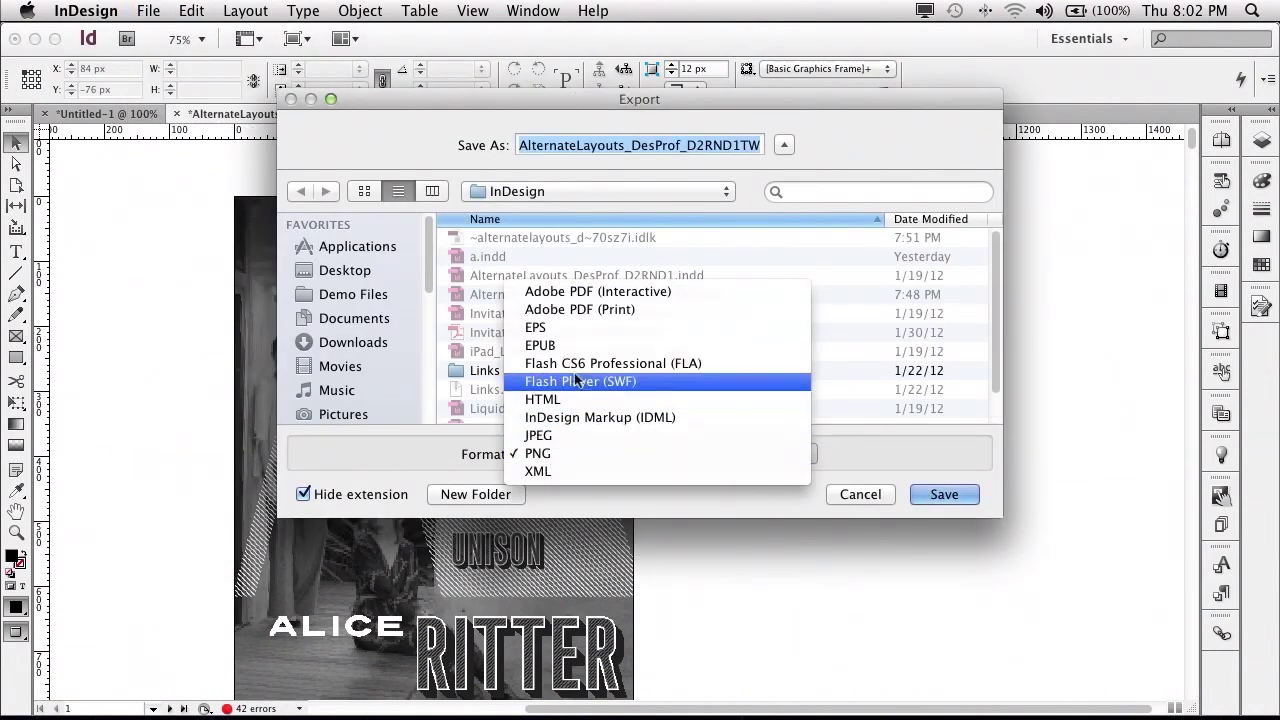
left_click(915, 489)
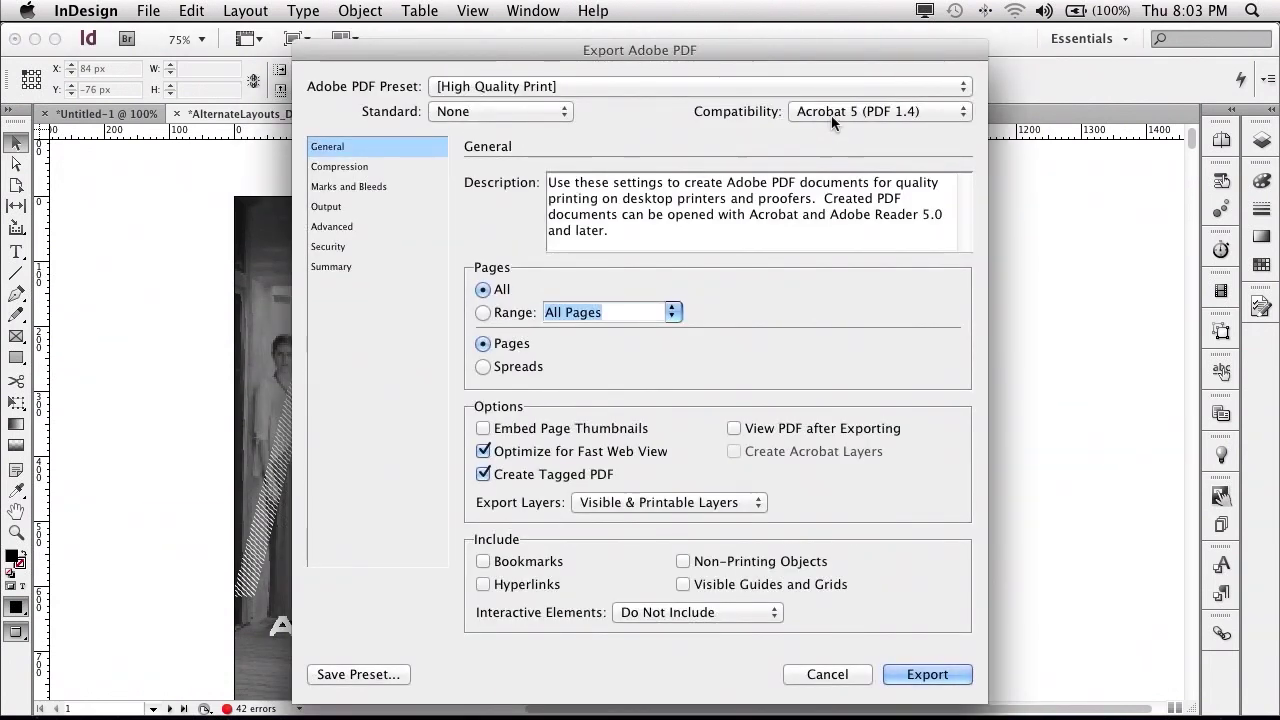
Step: Choose Acrobat 8/9 (PDF 1.7) compatibility, then under Output use Convert to Destination with sGray
left_click(833, 114)
left_click(860, 166)
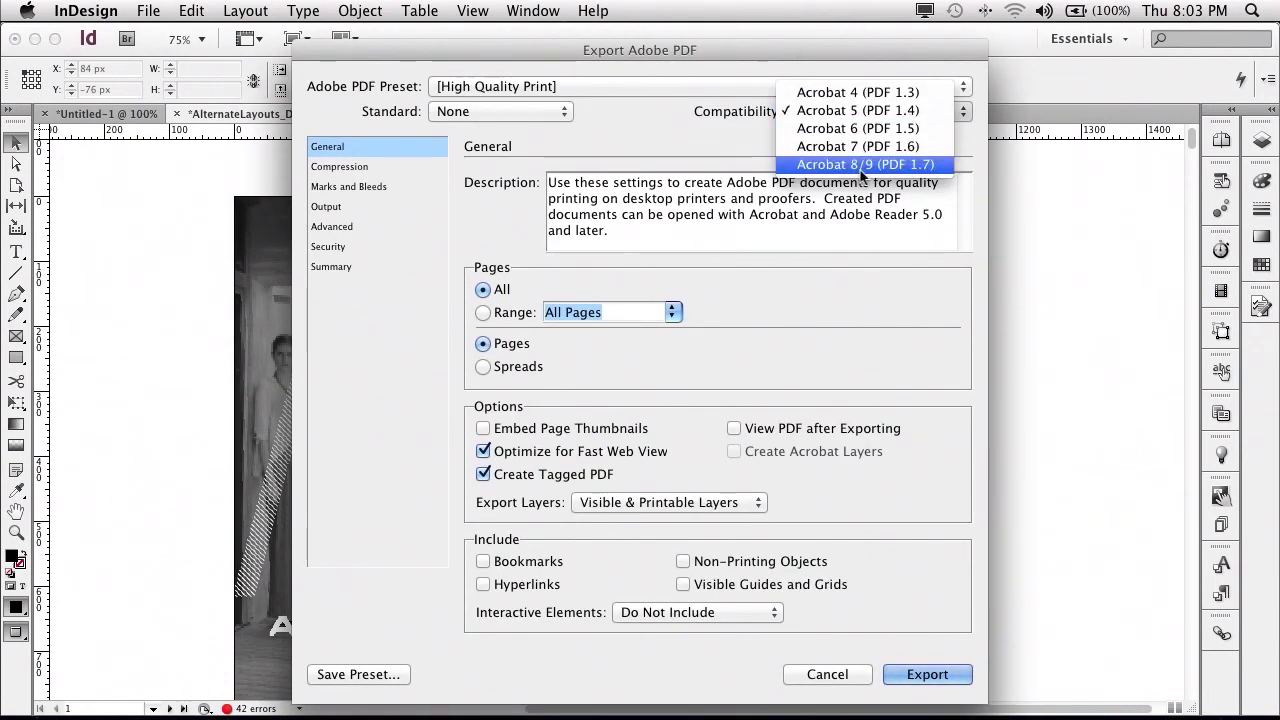
left_click(336, 207)
left_click(731, 205)
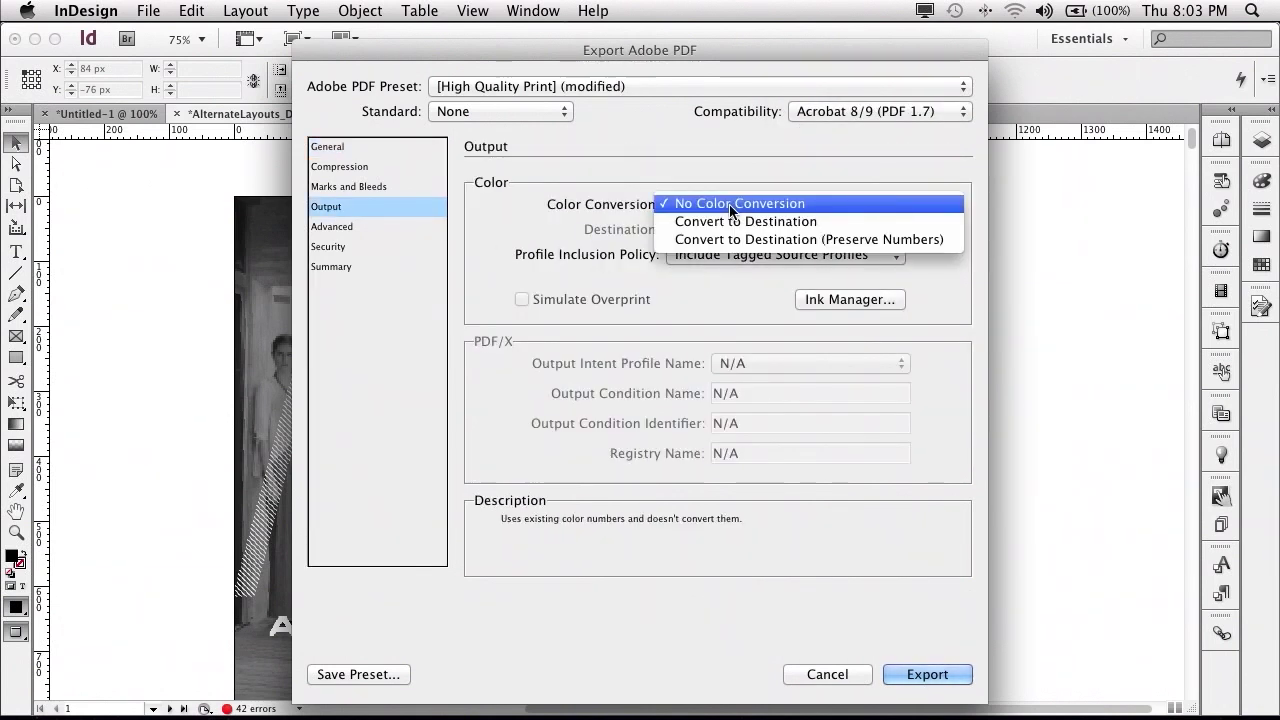
left_click(741, 221)
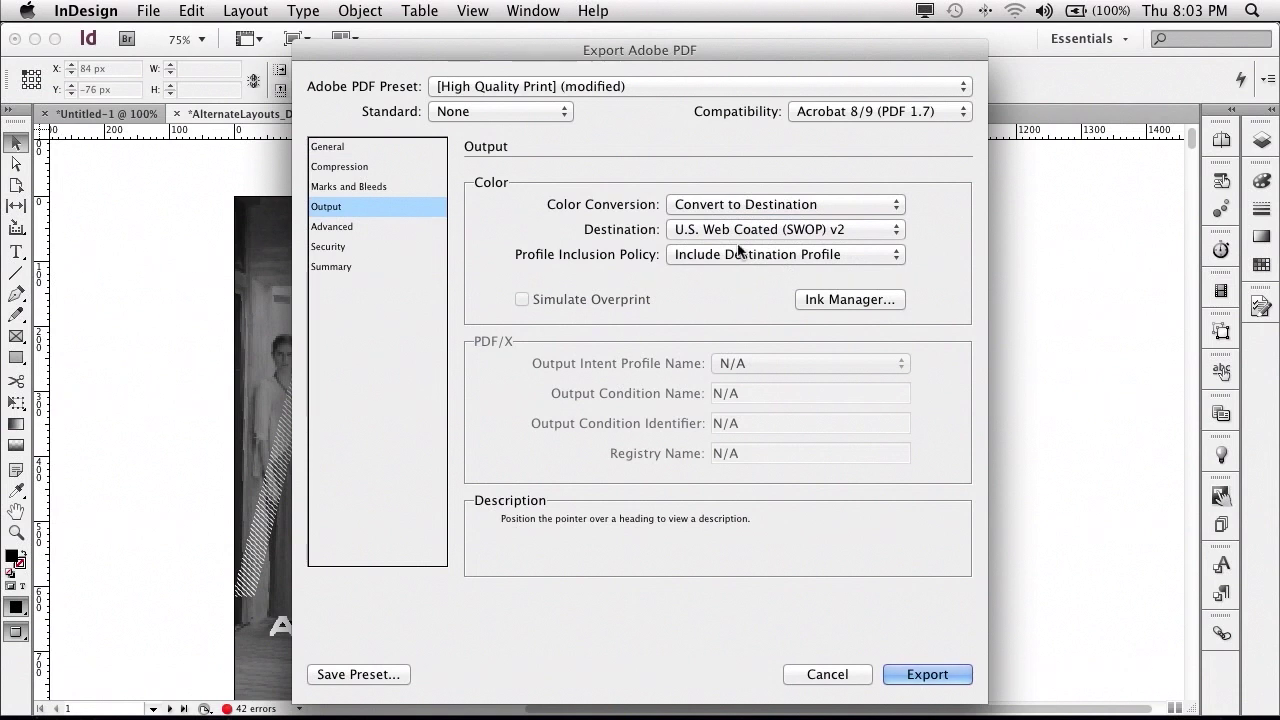
left_click(748, 230)
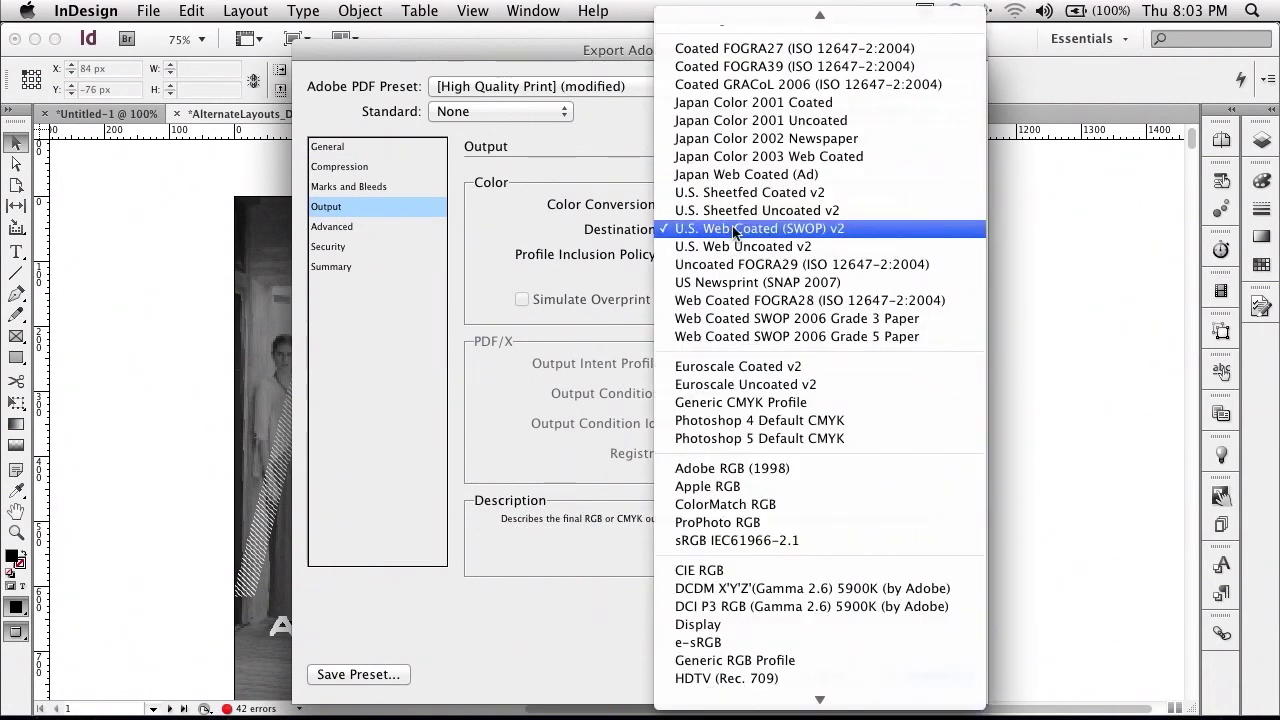
left_click(800, 695)
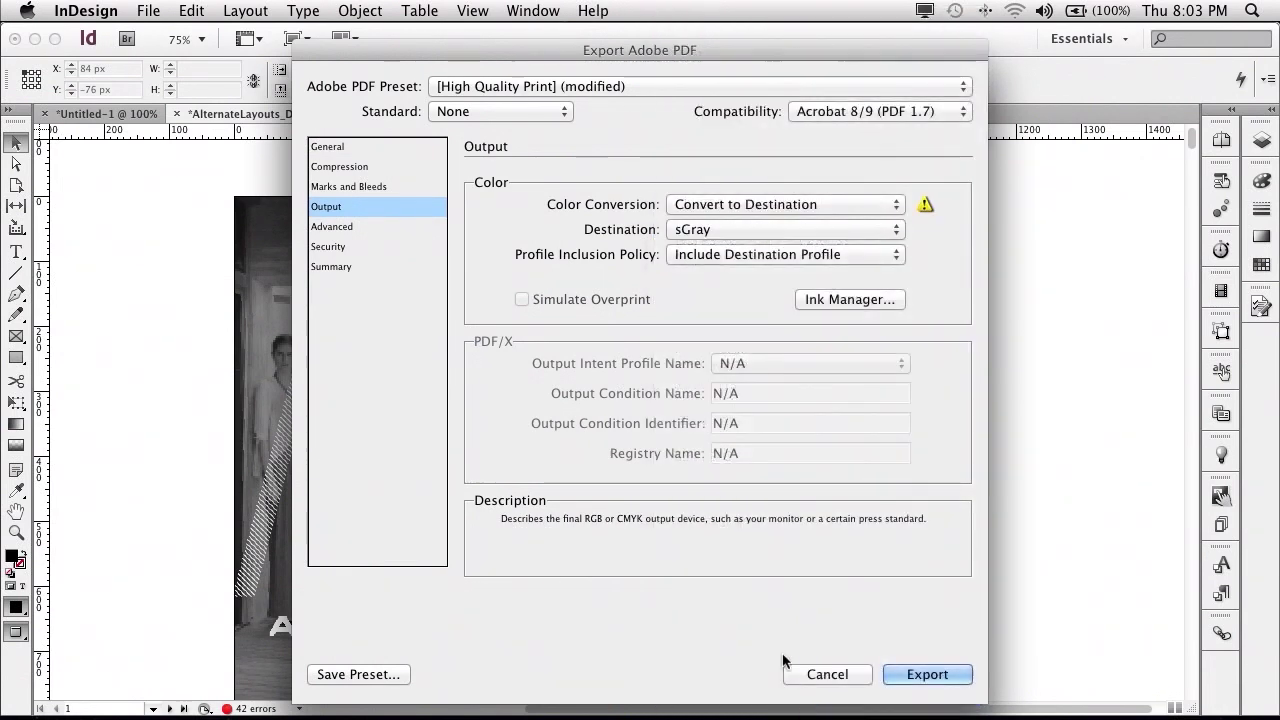